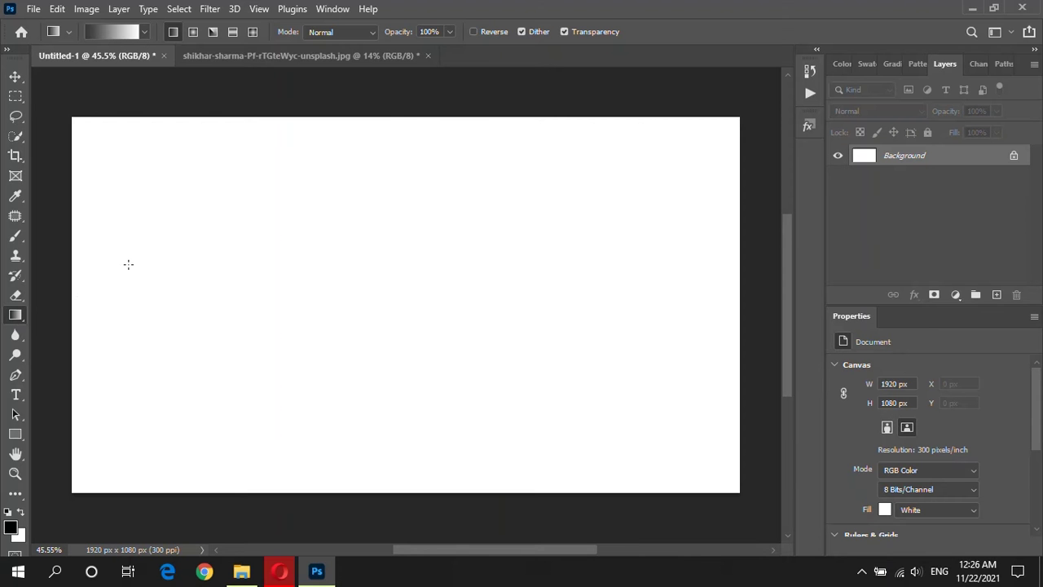
Step: Fill the 1920×1080 canvas with a dark-grey-to-white top-to-bottom gradient, then bring up the temple photo
drag(377, 123, 362, 492)
key(ctrl+z)
drag(387, 115, 378, 359)
drag(375, 406, 373, 406)
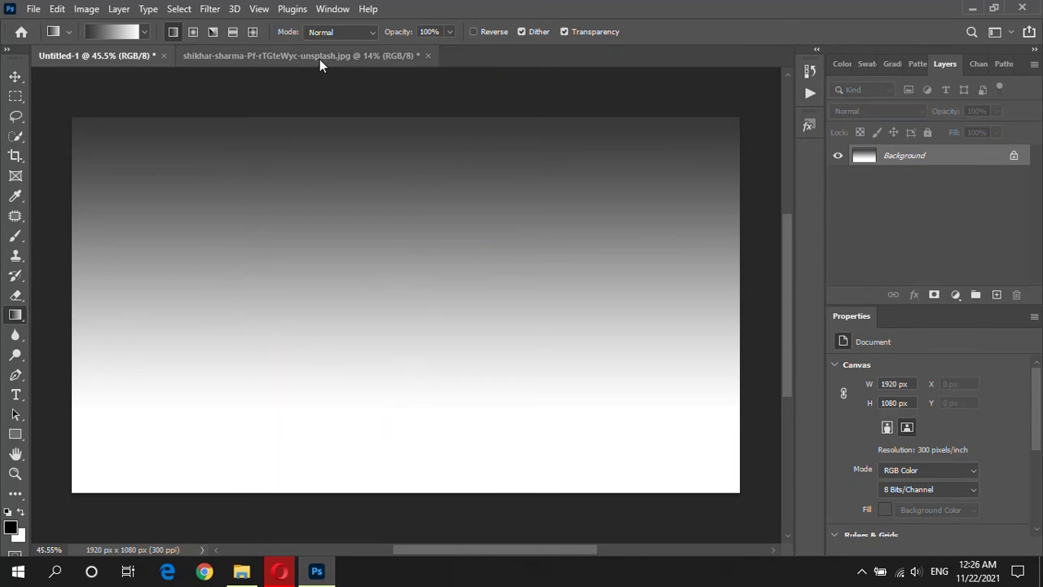
click(320, 57)
Step: Check the temple cutout by toggling Layer 0, then move both photo layers into the gradient document
click(839, 184)
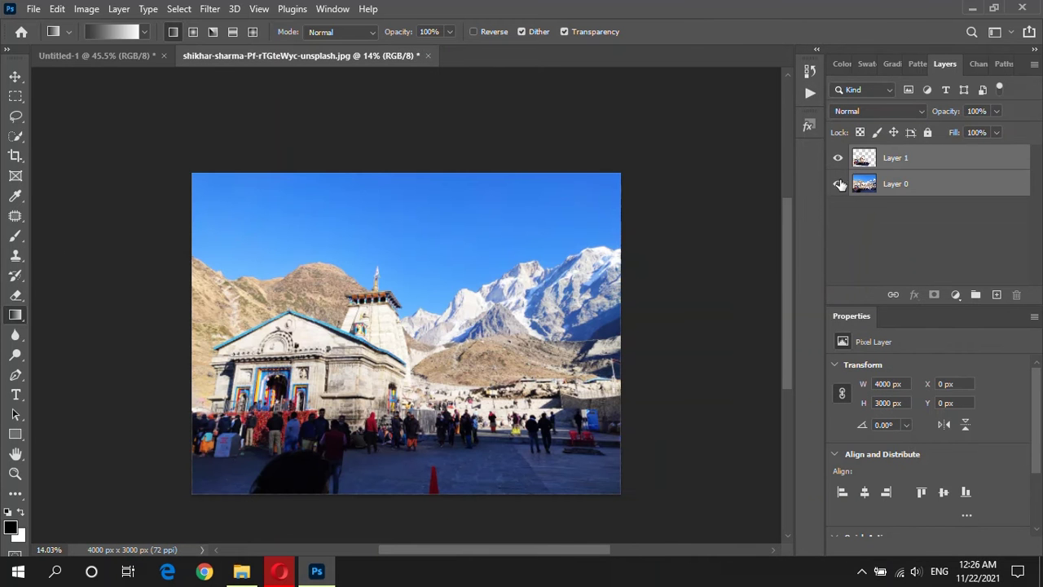
click(838, 184)
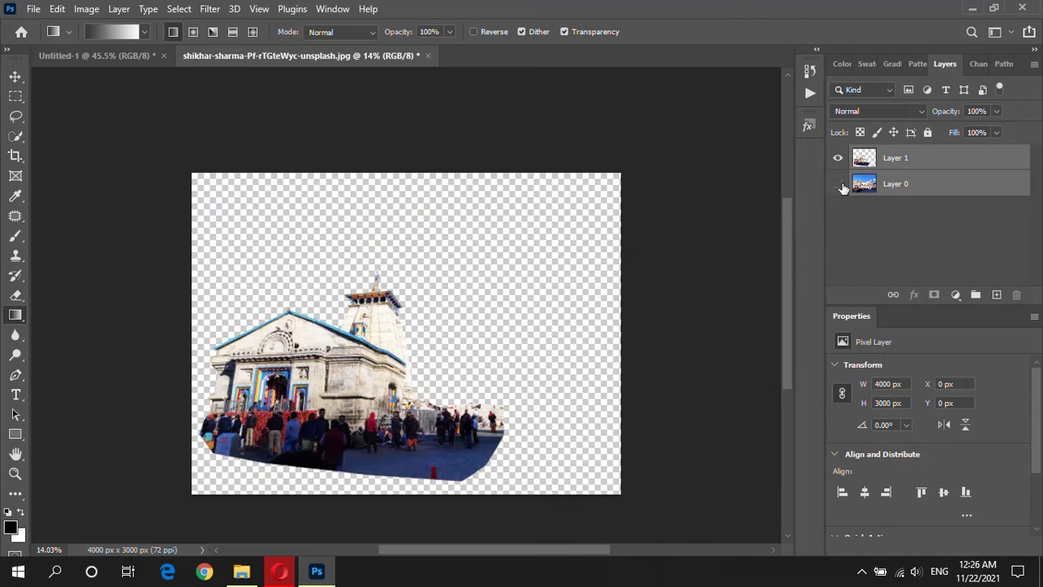
click(838, 184)
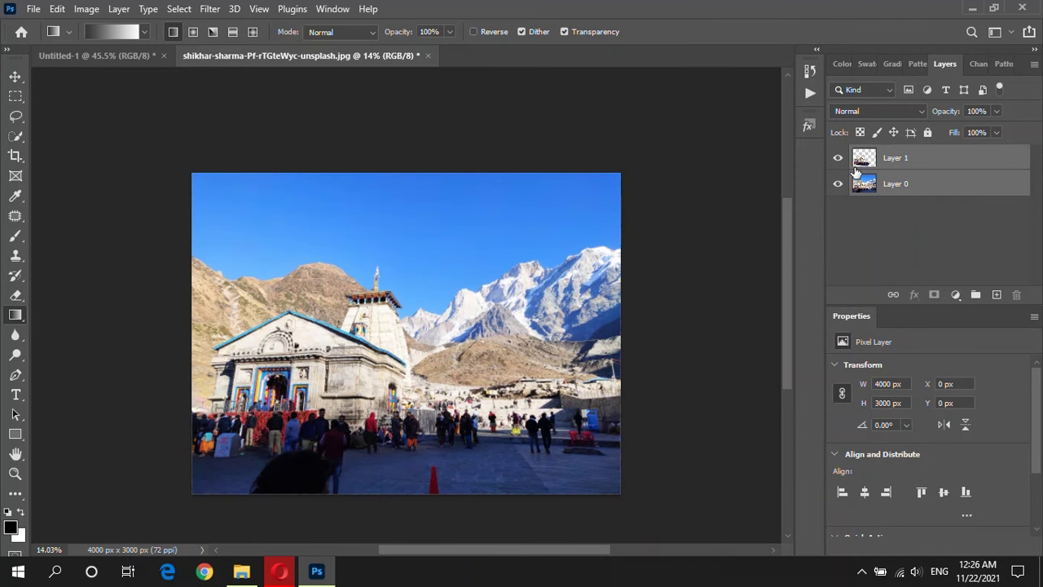
key(v)
drag(423, 281, 387, 268)
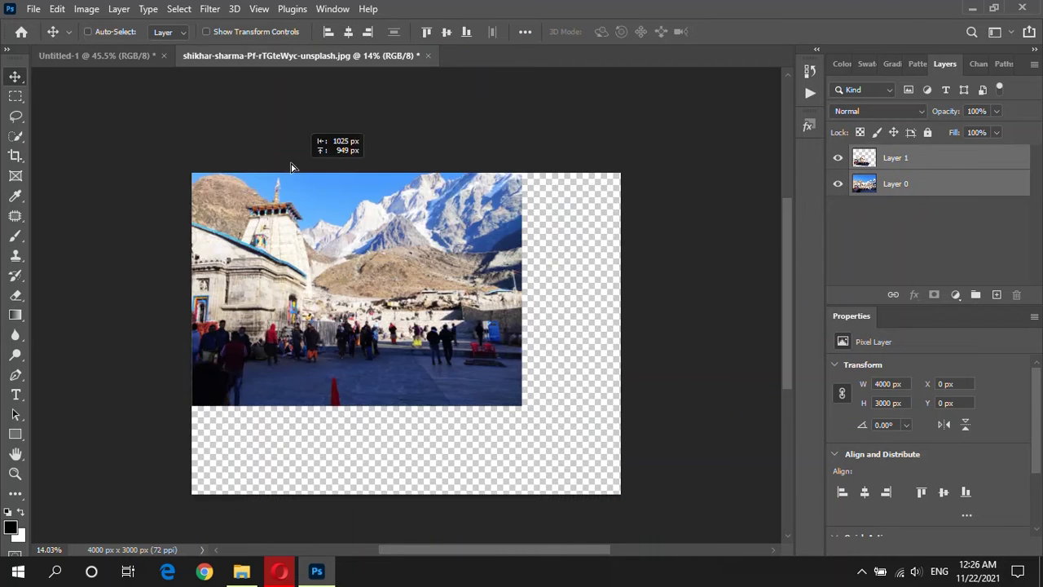
scroll(387, 269, down, 5)
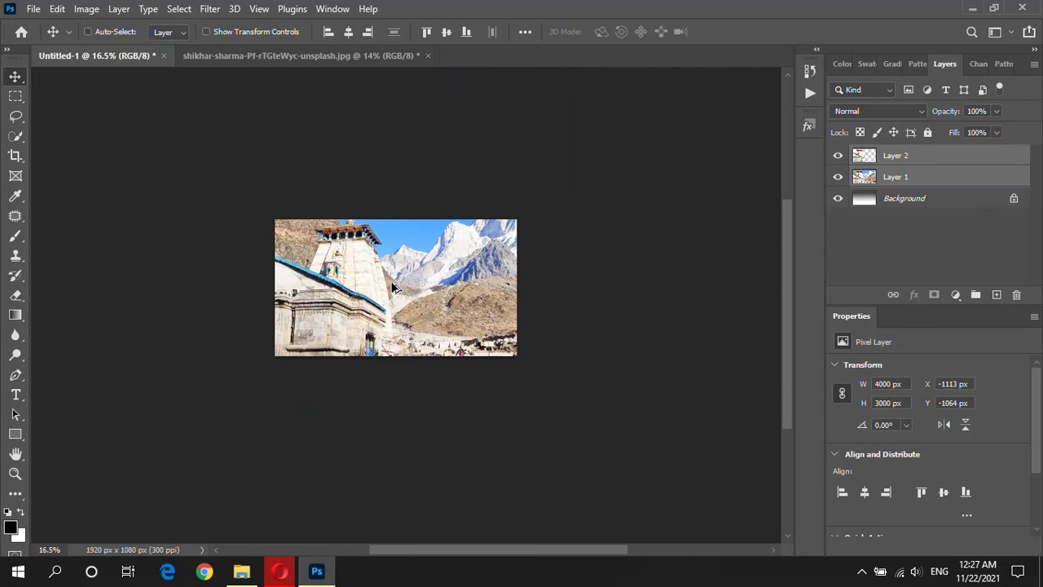
Step: Scale the placed photo layers down to 1234×926 px and centre them over the gradient
key(ctrl+t)
drag(638, 83, 289, 347)
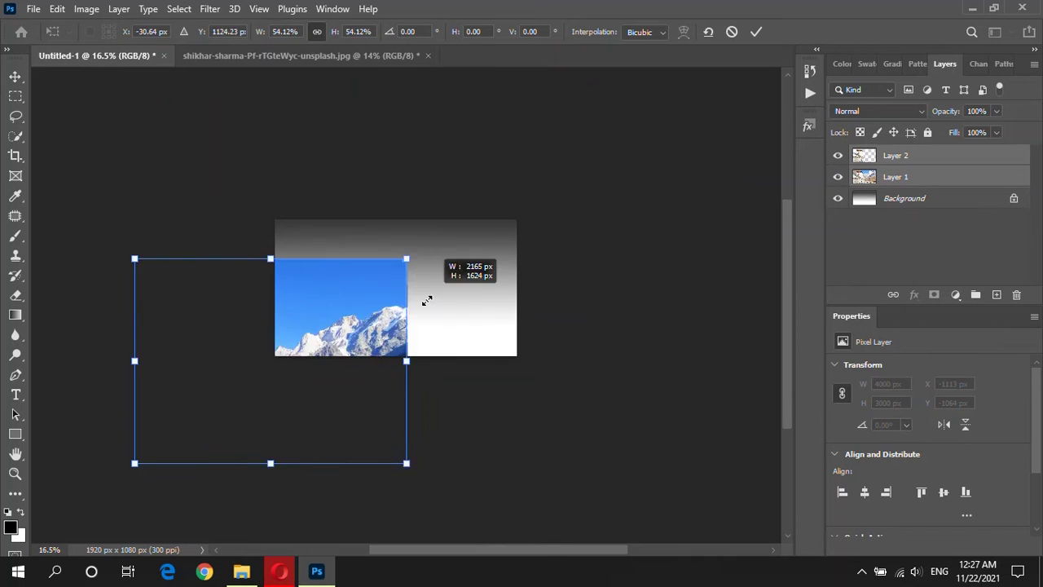
mouse_move(230, 396)
mouse_down()
mouse_move(354, 346)
mouse_move(424, 276)
mouse_up()
scroll(411, 296, up, 4)
scroll(411, 296, up, 2)
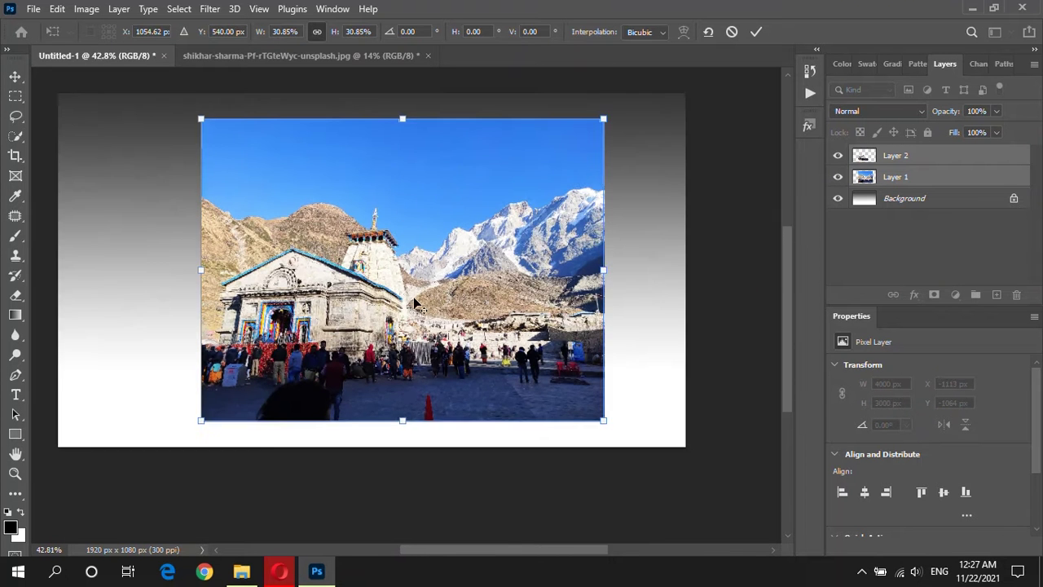
scroll(387, 115, up, 1)
scroll(330, 291, up, 2)
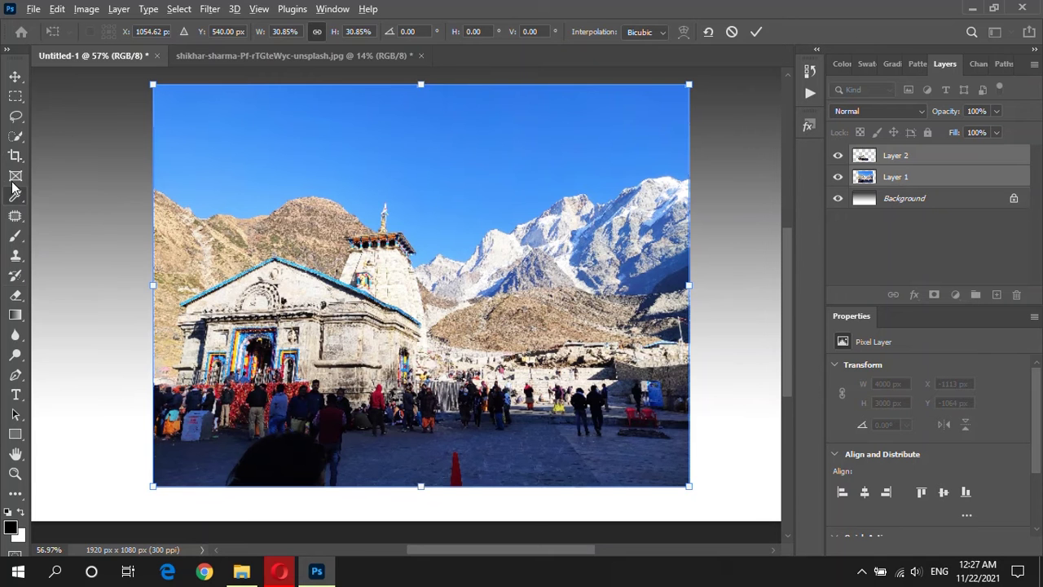
click(16, 97)
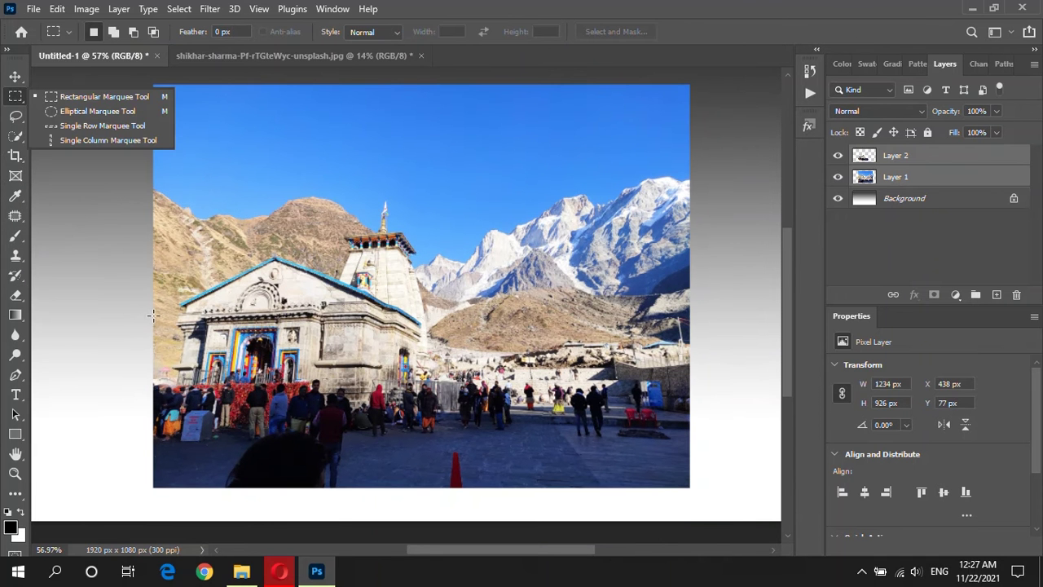
Step: Trim the full photo layer to a rectangle around its lower part using an inverted marquee selection
mouse_move(150, 348)
mouse_down()
mouse_move(462, 438)
mouse_move(484, 487)
mouse_up()
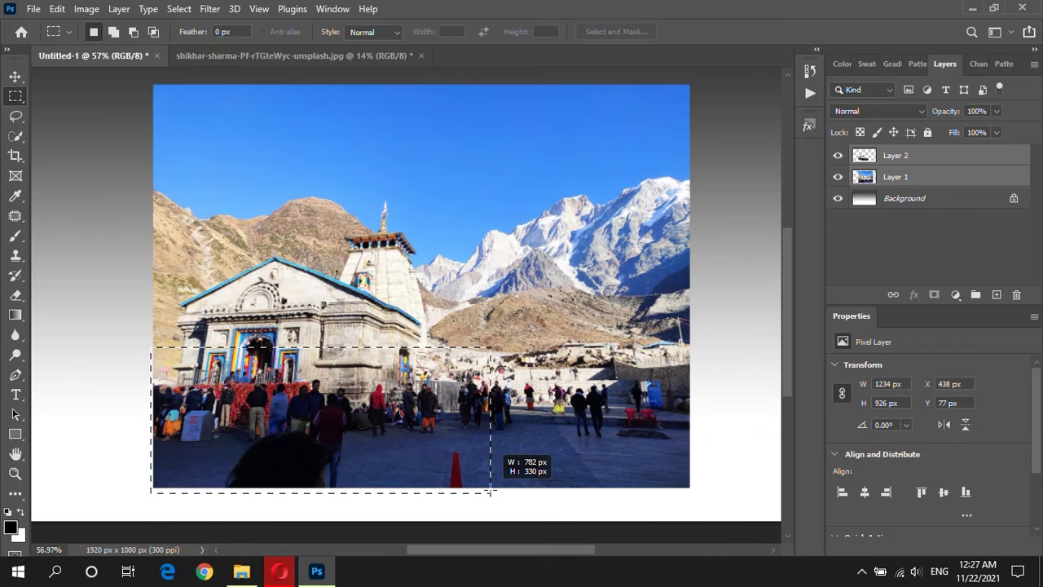
drag(484, 487, 503, 487)
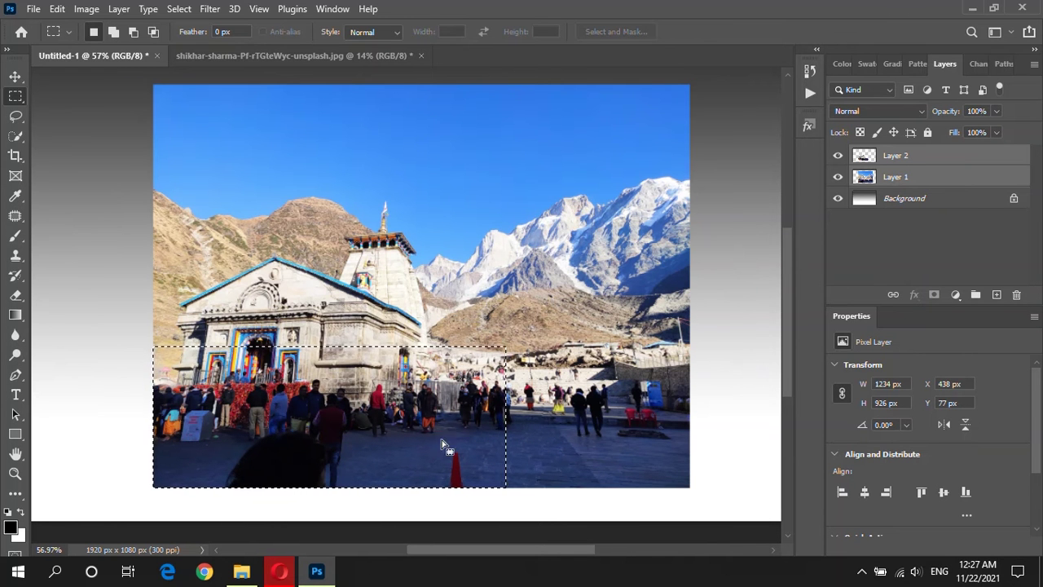
click(180, 8)
click(192, 68)
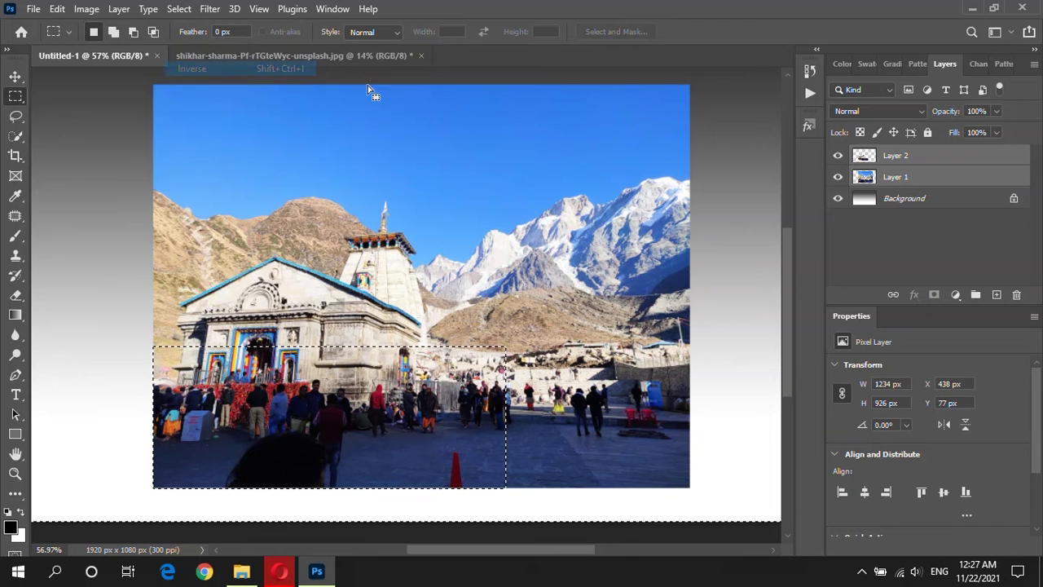
click(899, 180)
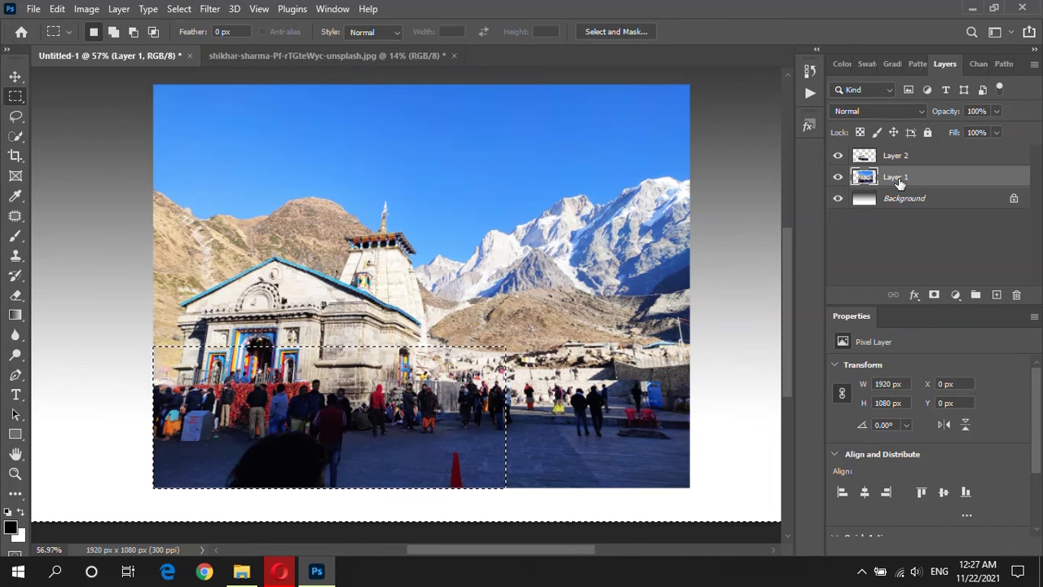
key(Delete)
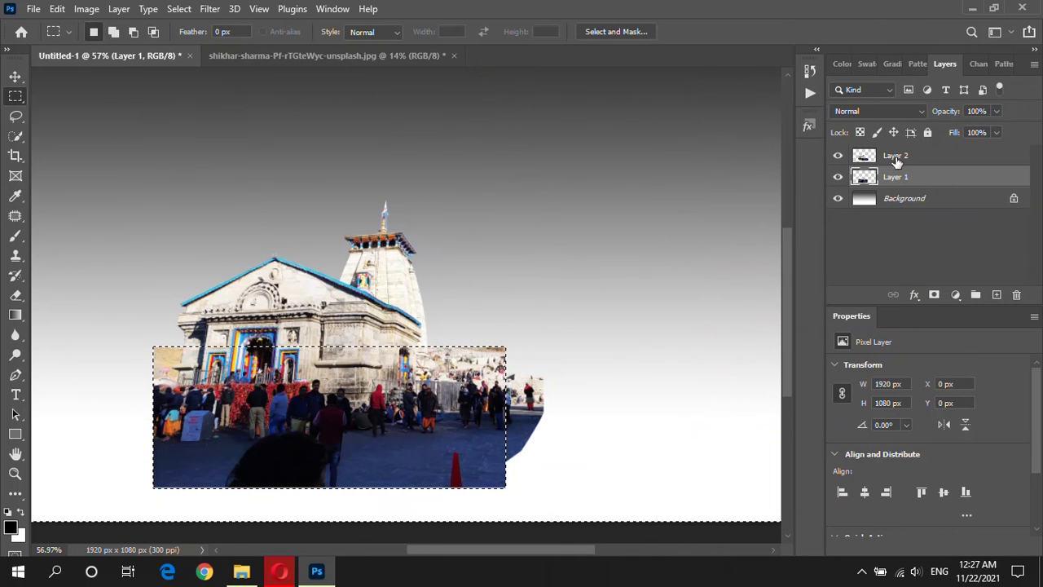
Step: Try the same trim on the temple cutout layer, undo it, and clear the selection
click(896, 157)
key(Delete)
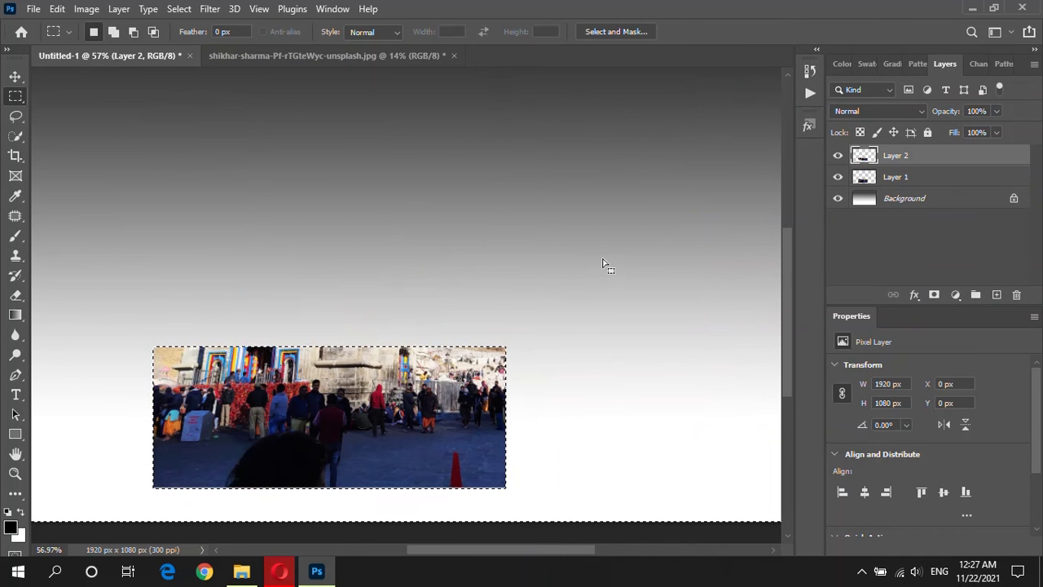
key(ctrl+z)
click(15, 295)
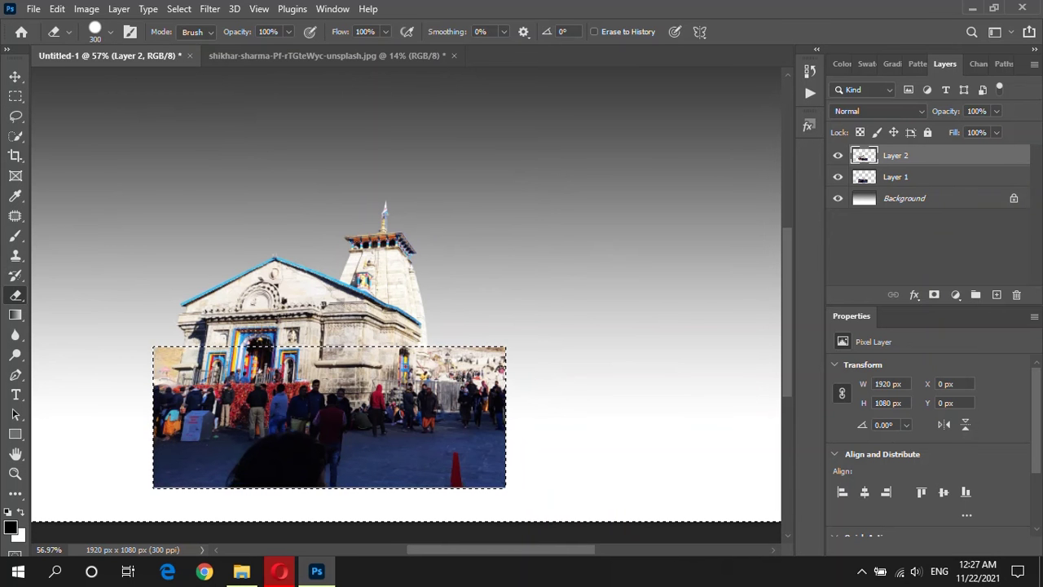
key(ctrl+d)
scroll(326, 285, up, 2)
scroll(288, 405, up, 2)
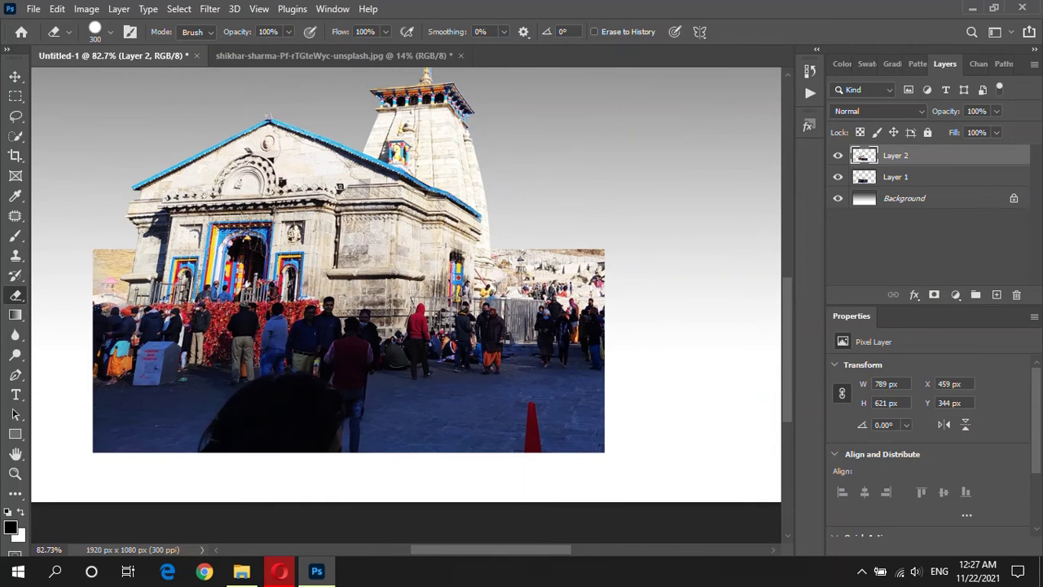
click(896, 177)
scroll(405, 285, left, 3)
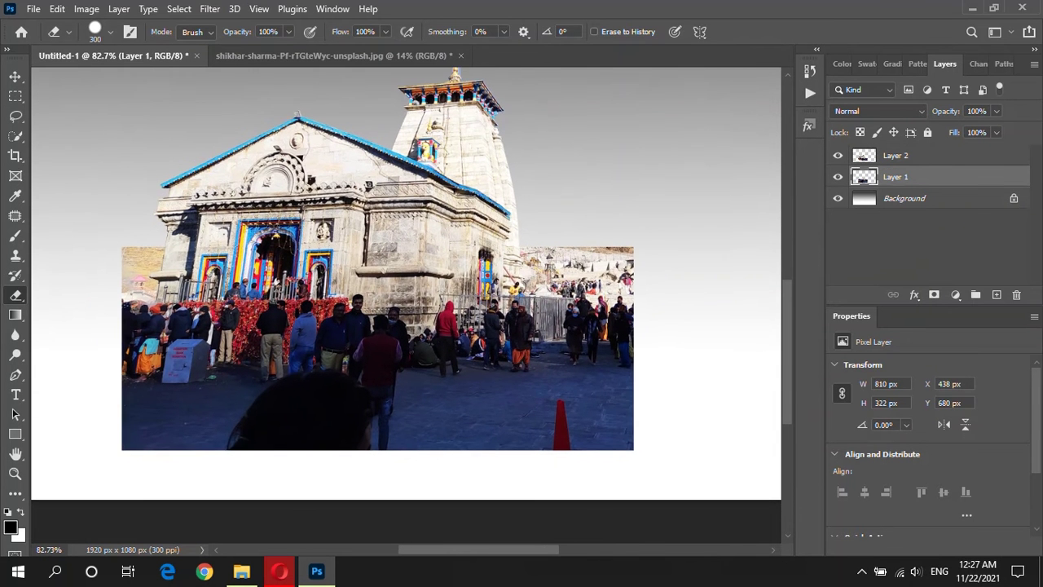
Step: Add a Multiply drop shadow to the photo layer with spread 13 and 82% opacity
double_click(961, 177)
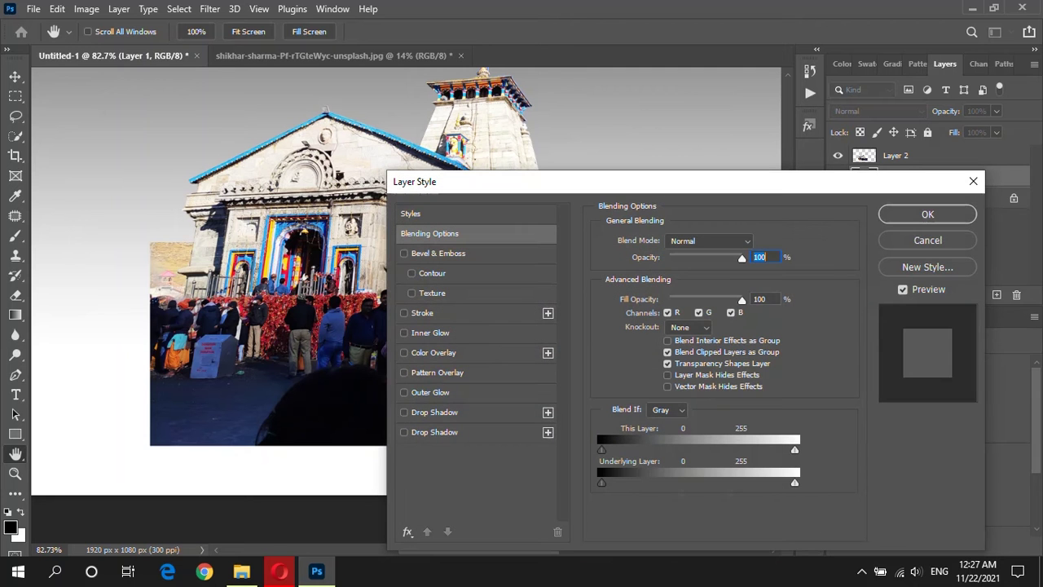
click(403, 432)
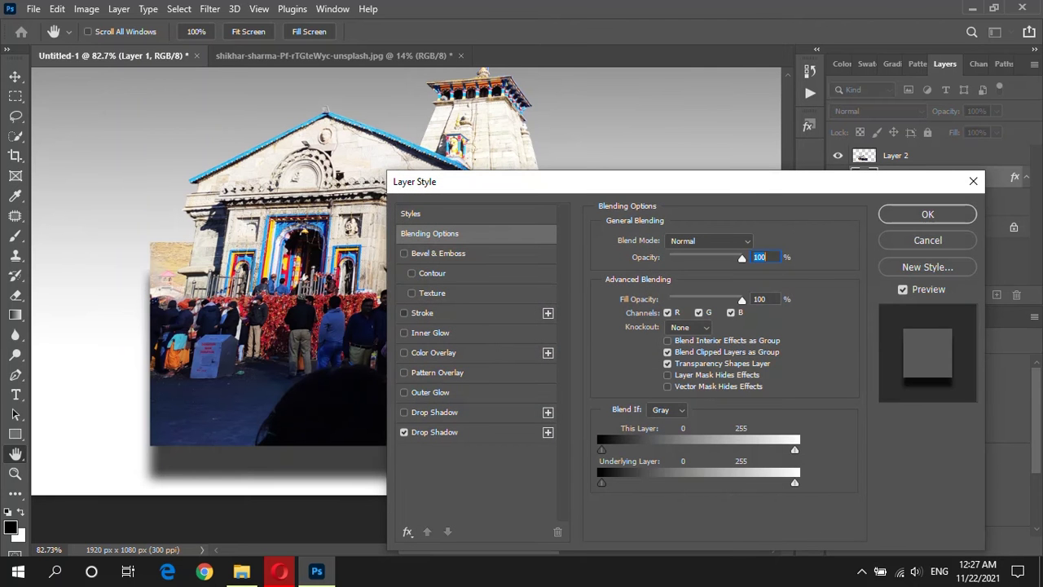
click(404, 313)
drag(489, 181, 790, 58)
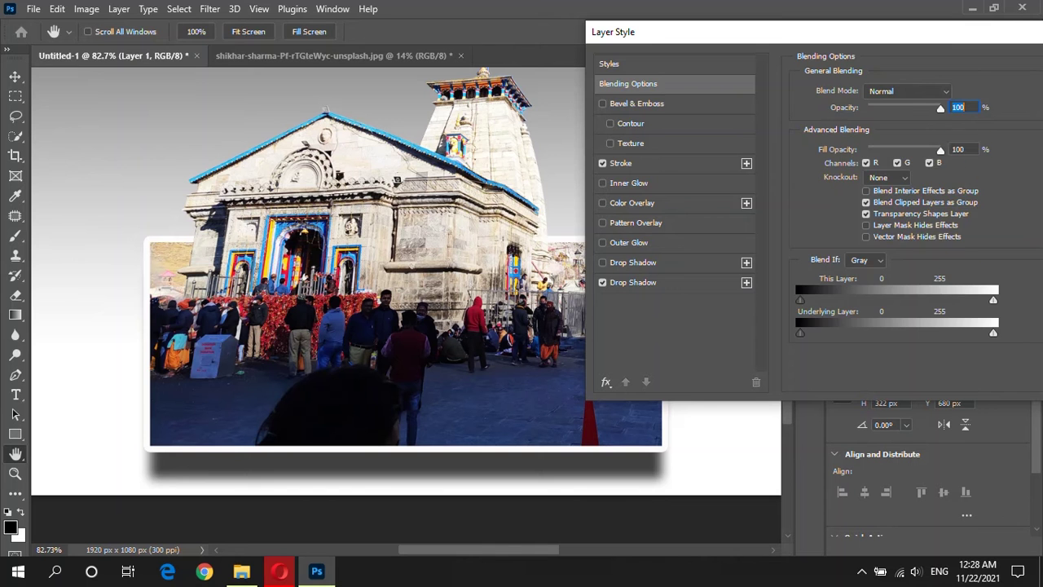
click(632, 282)
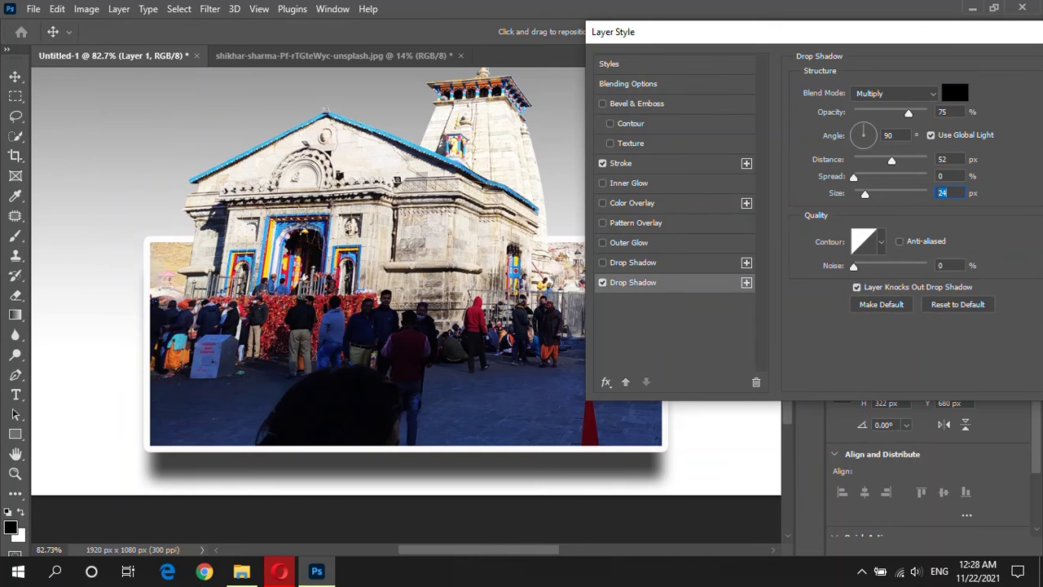
key(Up)
key(Up)
key(Up)
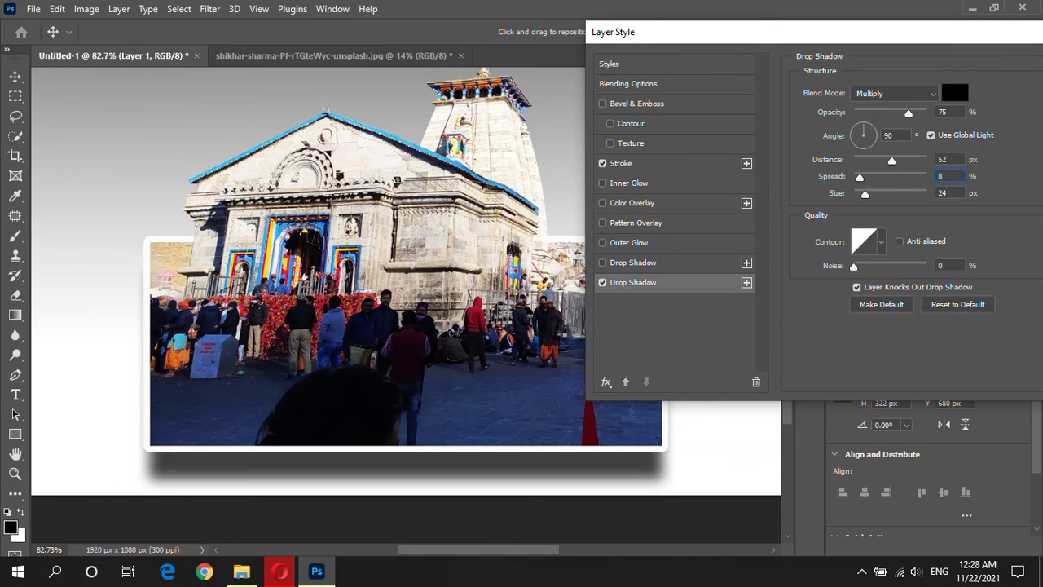
key(Up)
key(Up)
key(Up)
key(Up)
key(Up)
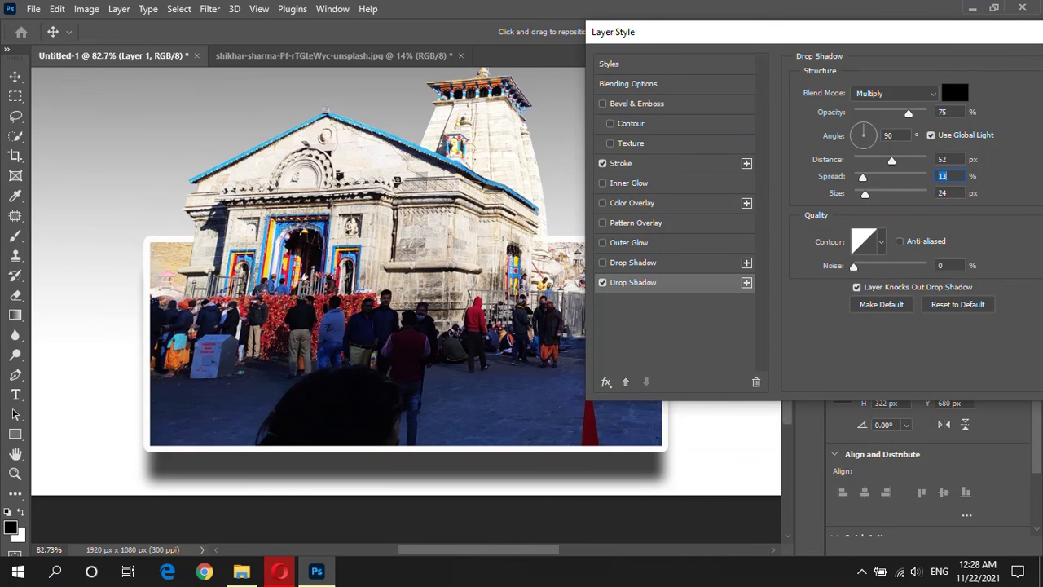
drag(908, 112, 913, 113)
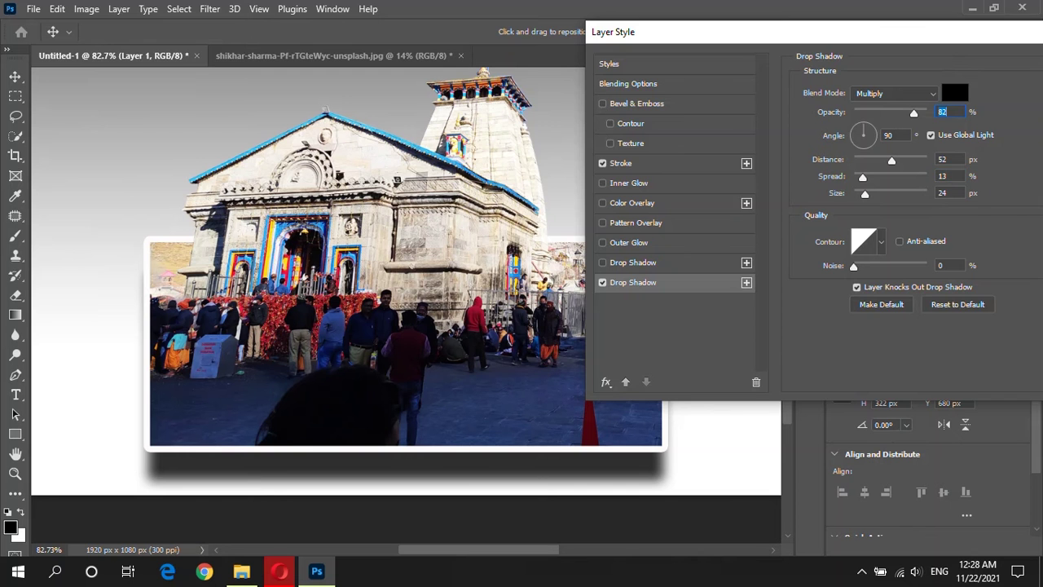
drag(815, 32, 608, 82)
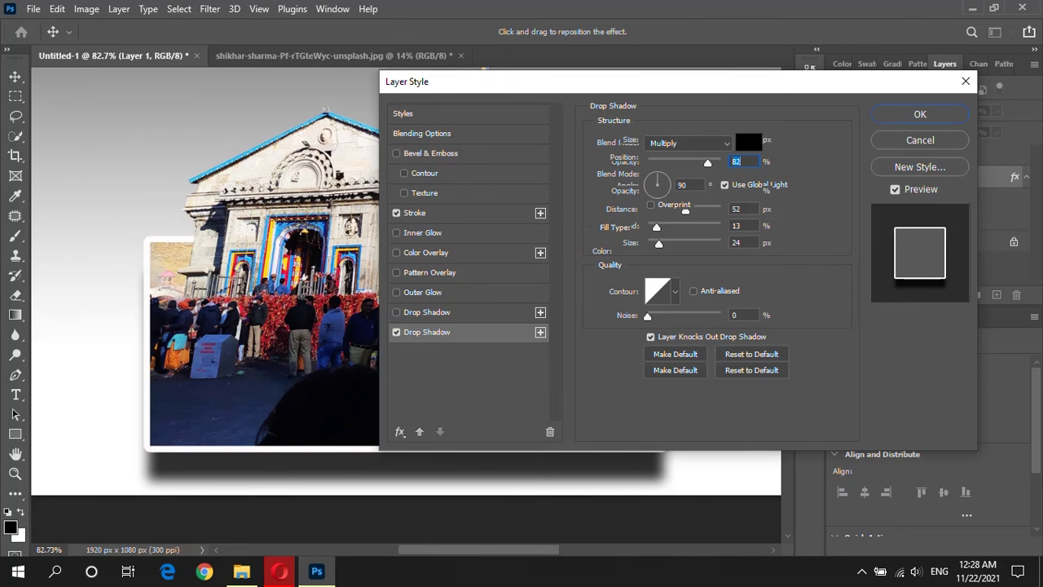
Step: Add a 12 px white outside stroke with Color fill and apply the layer styles
click(414, 212)
click(736, 139)
key(Up)
key(Up)
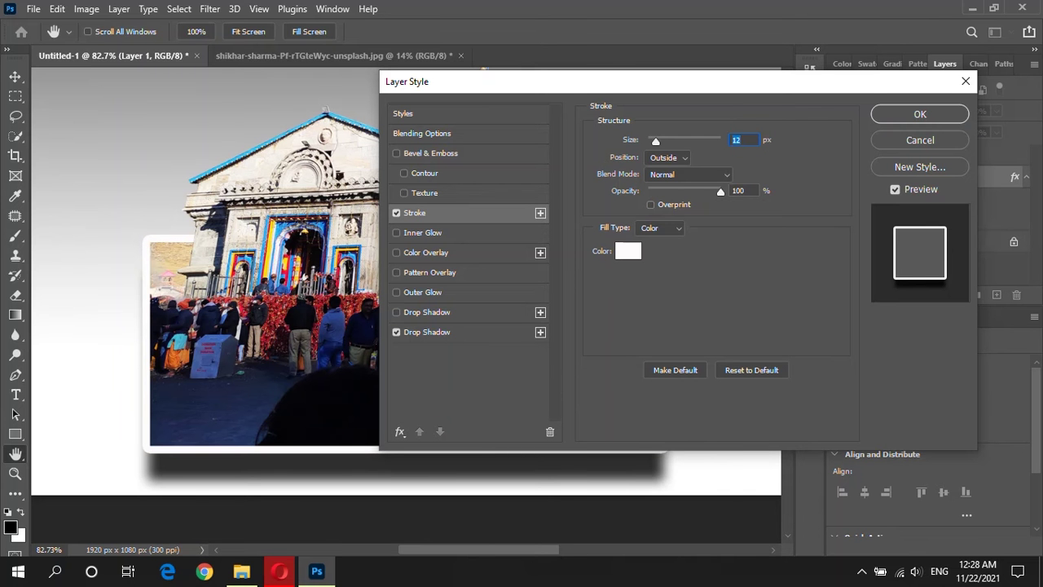
click(661, 228)
click(646, 240)
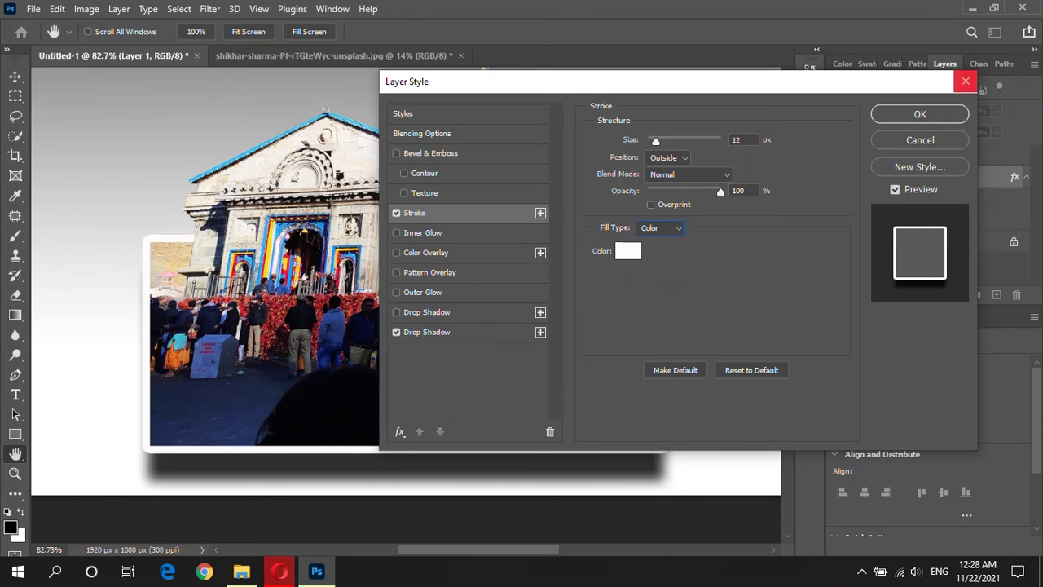
click(920, 114)
Step: Add the cut-out temple layer to the selection and scale it up to about 142%
scroll(544, 228, up, 2)
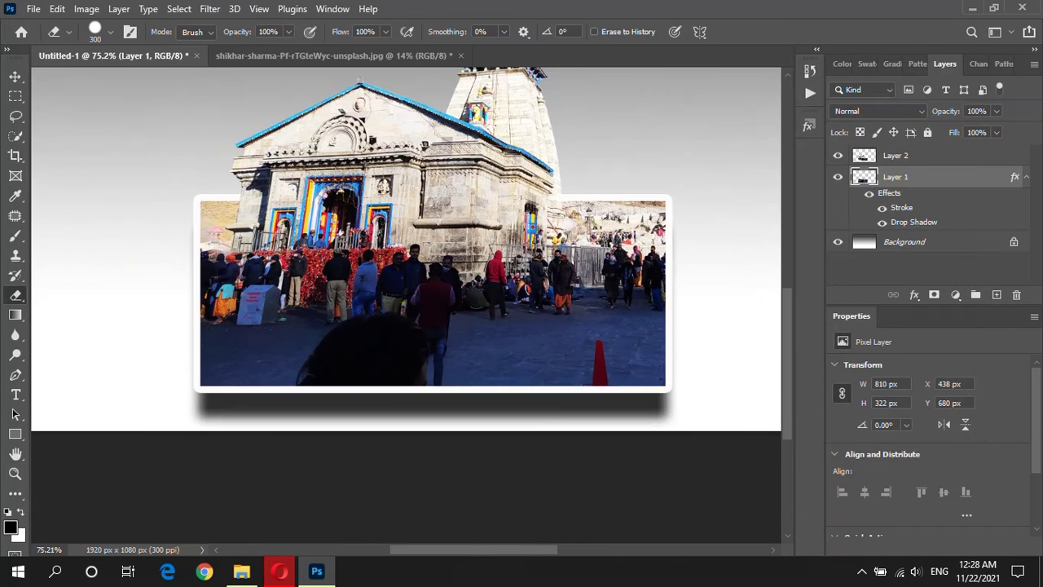
scroll(649, 268, up, 2)
scroll(648, 267, down, 1)
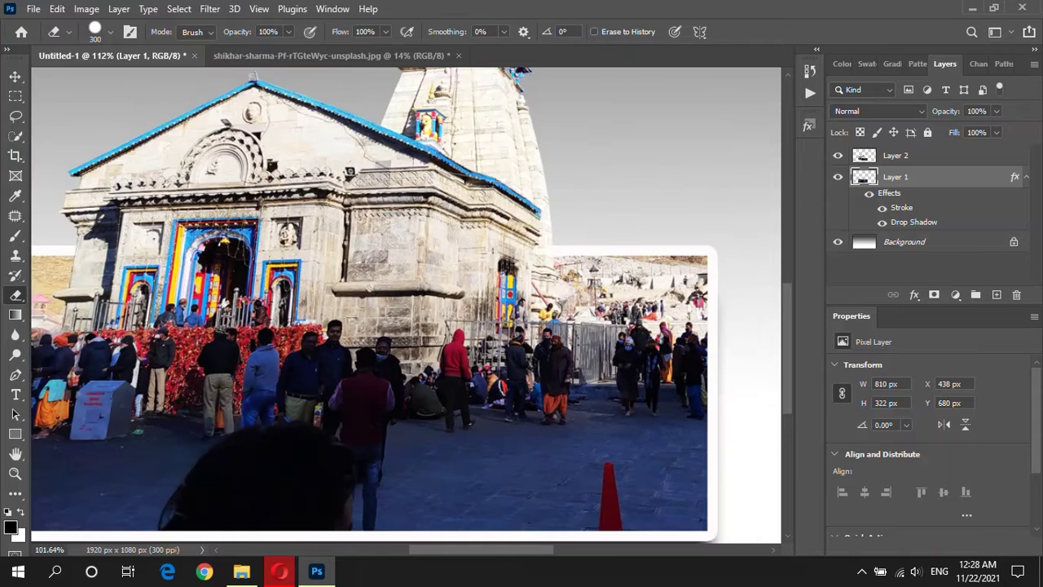
scroll(649, 267, down, 2)
scroll(649, 267, down, 2)
scroll(649, 268, down, 2)
scroll(648, 267, up, 1)
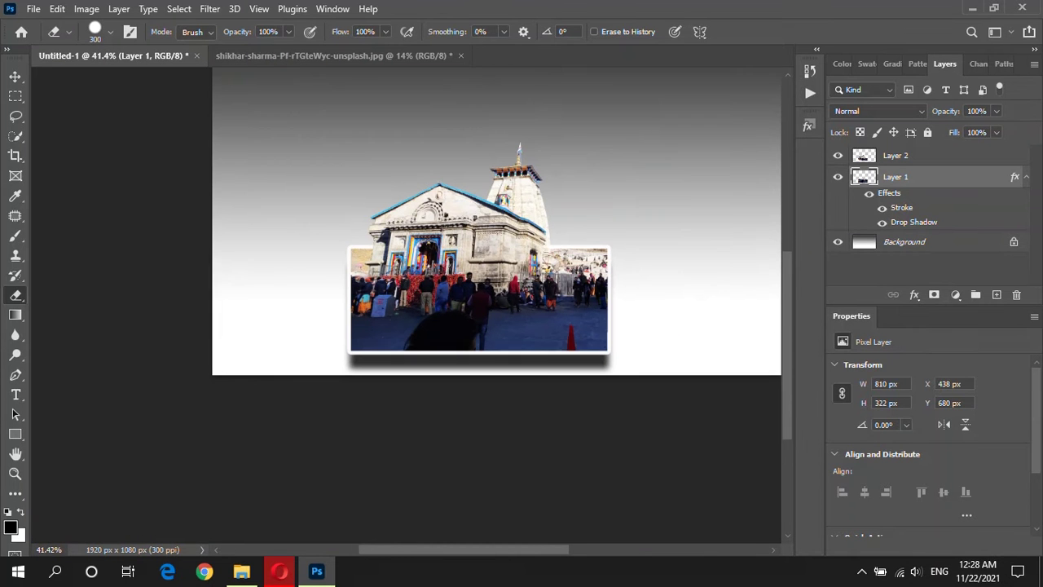
scroll(649, 267, up, 1)
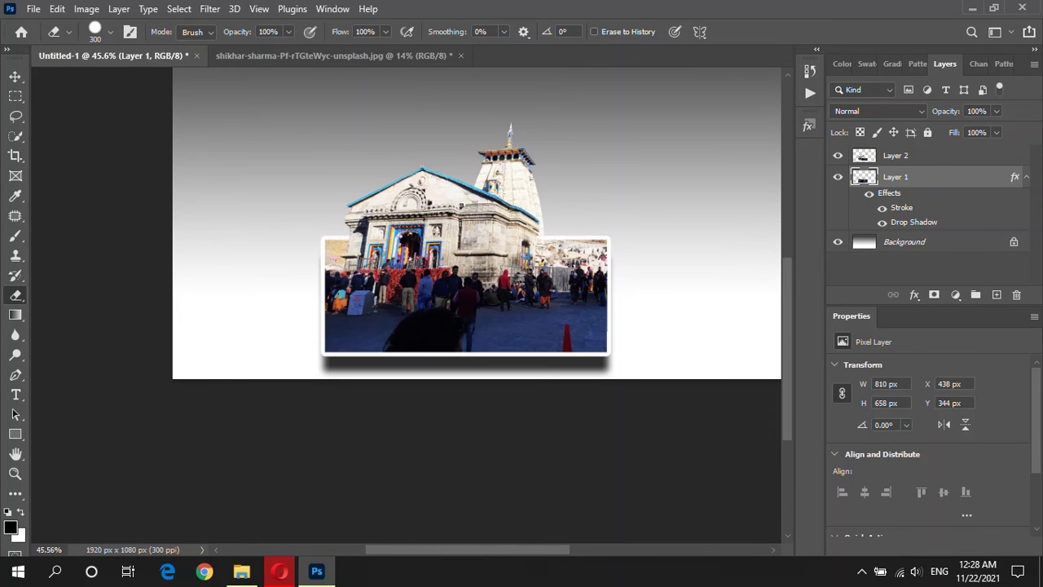
key(alt+bracketright)
key(ctrl+t)
scroll(323, 231, down, 2)
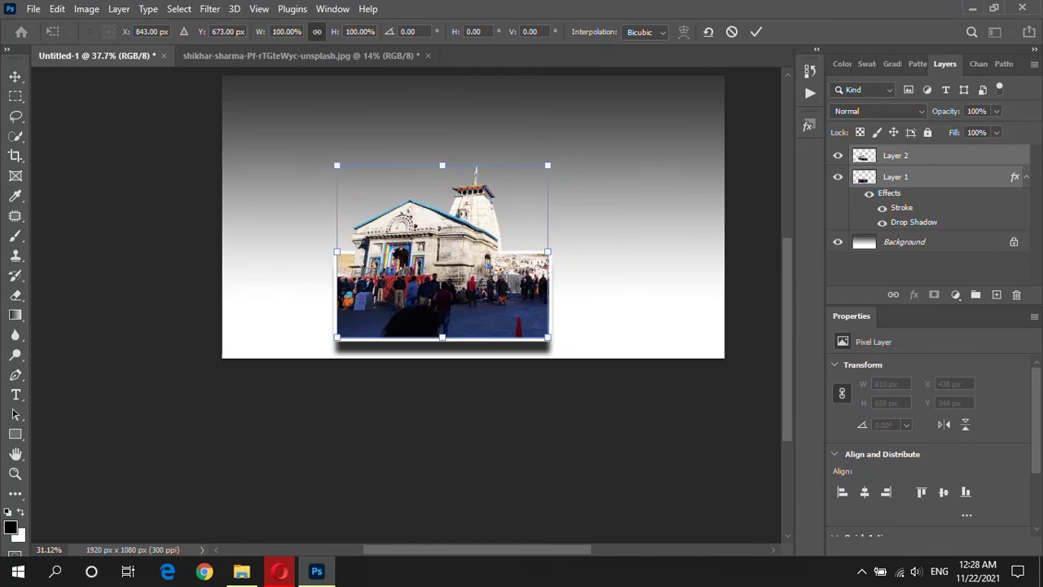
scroll(335, 245, down, 1)
mouse_move(517, 189)
mouse_down()
mouse_move(600, 122)
mouse_move(588, 130)
mouse_up()
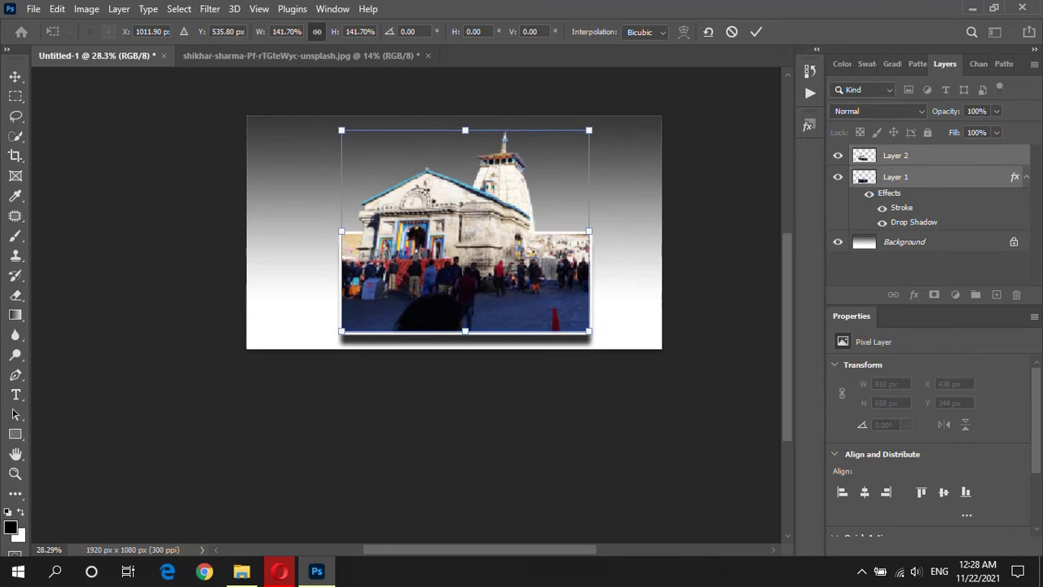
key(Return)
Step: Dismiss the eraser error and shift both layers up and left together
key(e)
scroll(553, 295, up, 1)
scroll(554, 294, up, 1)
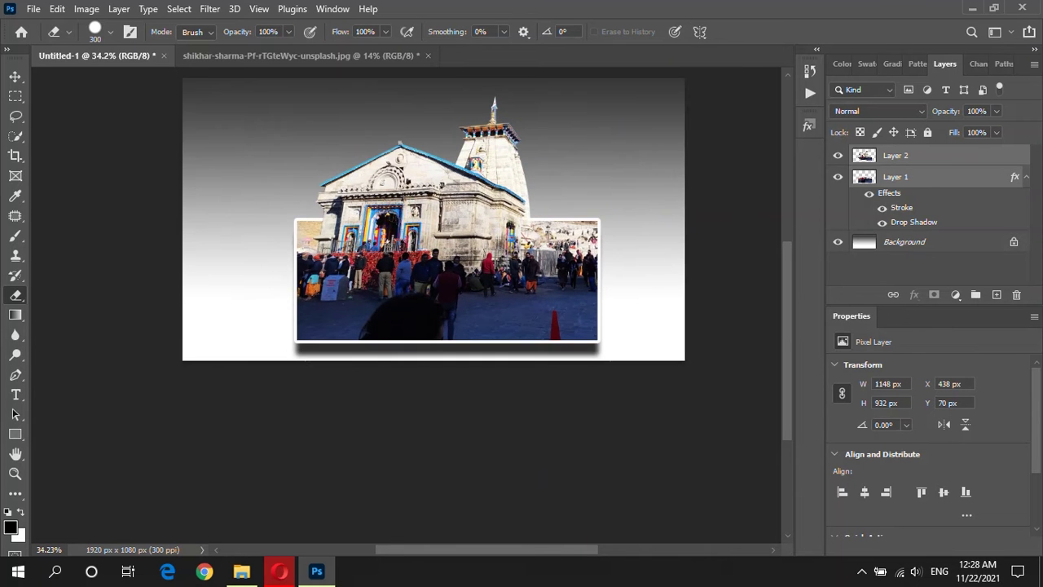
scroll(413, 274, up, 1)
scroll(413, 274, up, 1)
scroll(413, 273, up, 1)
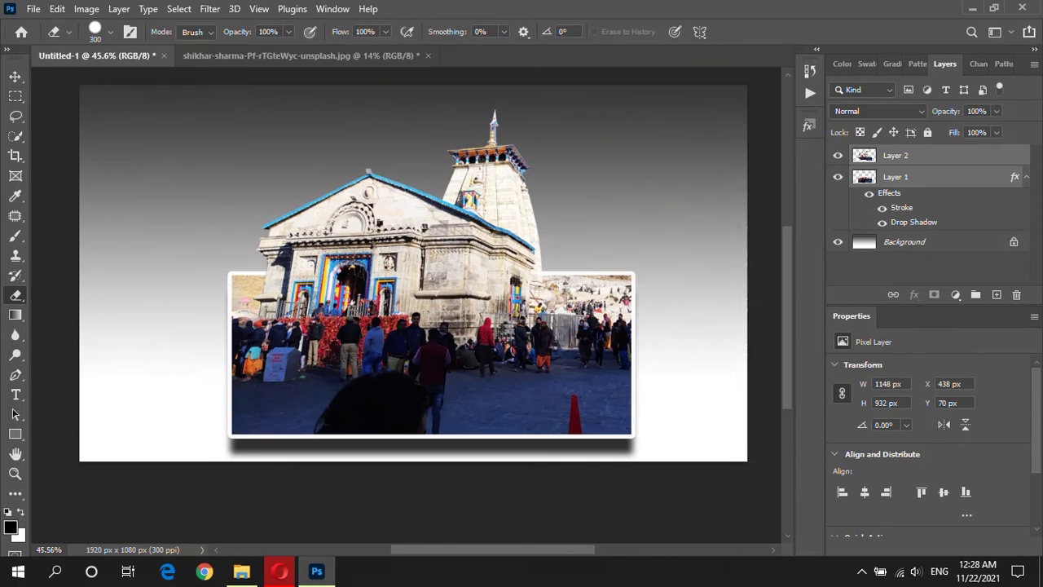
scroll(413, 282, up, 1)
click(413, 282)
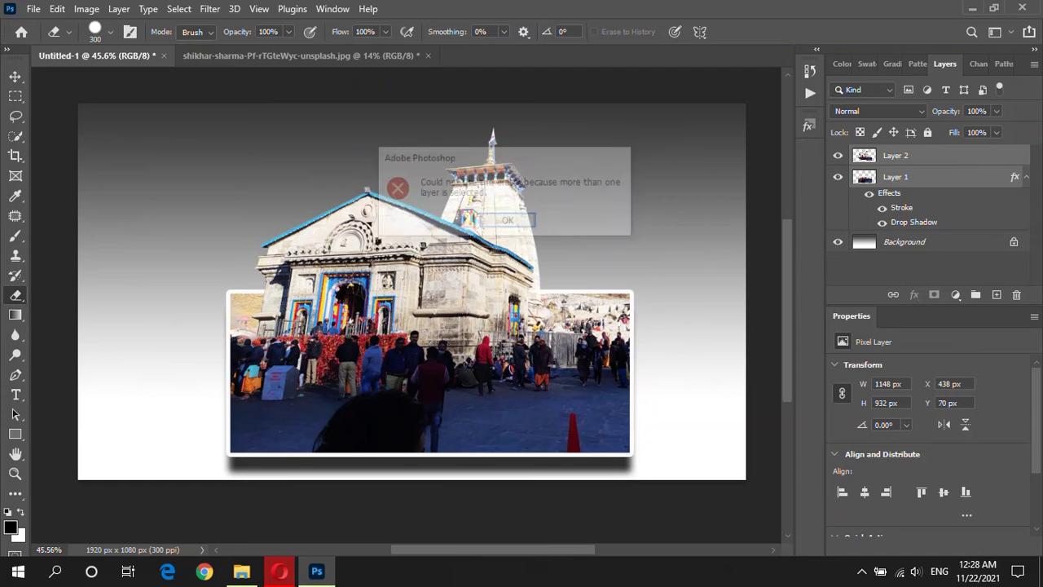
key(Return)
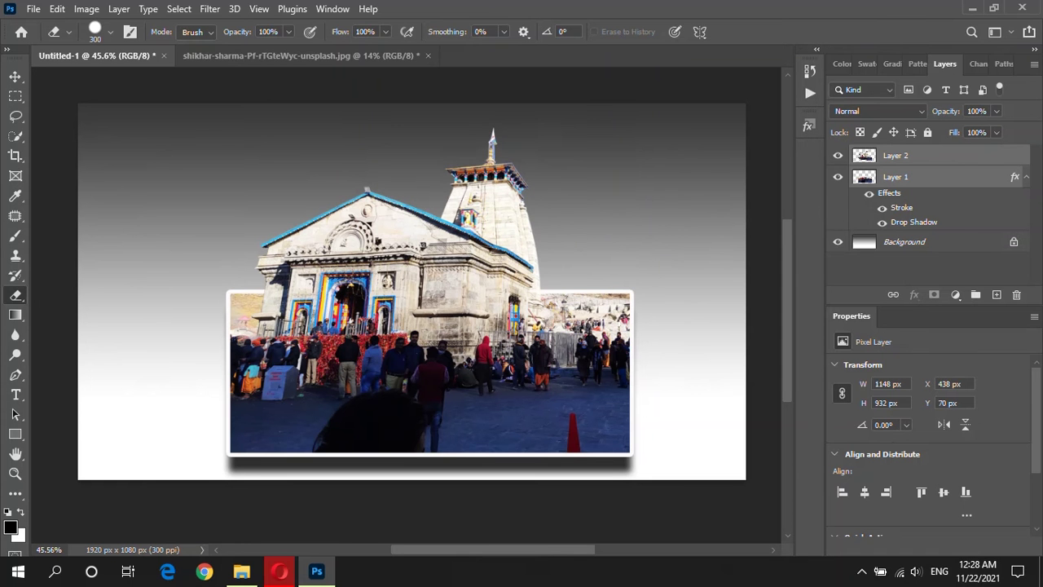
key(v)
drag(413, 282, 400, 260)
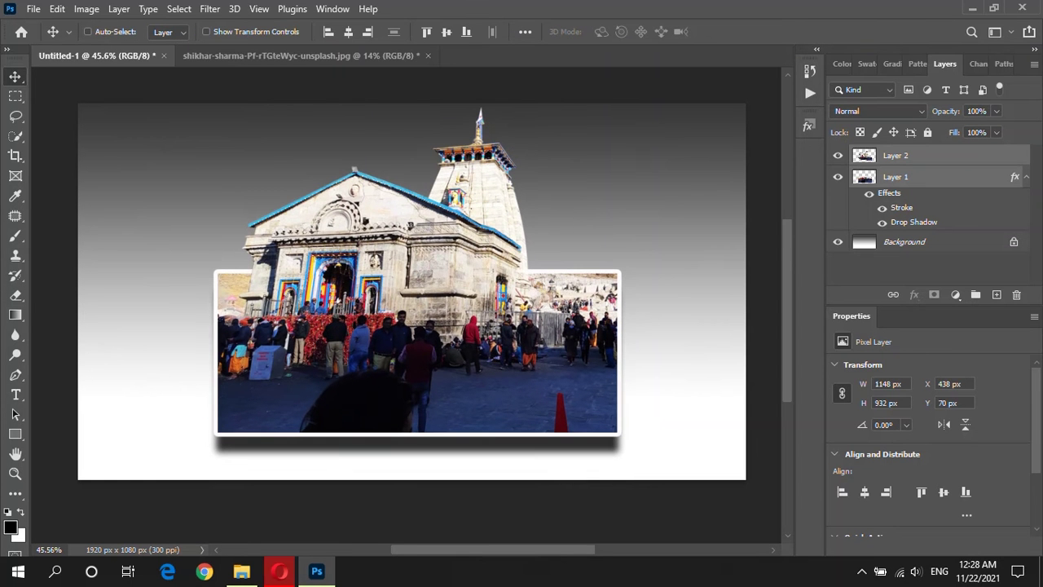
Step: Put the bordered photo layer into Warp and flare its bottom corners outward
click(896, 176)
key(ctrl+t)
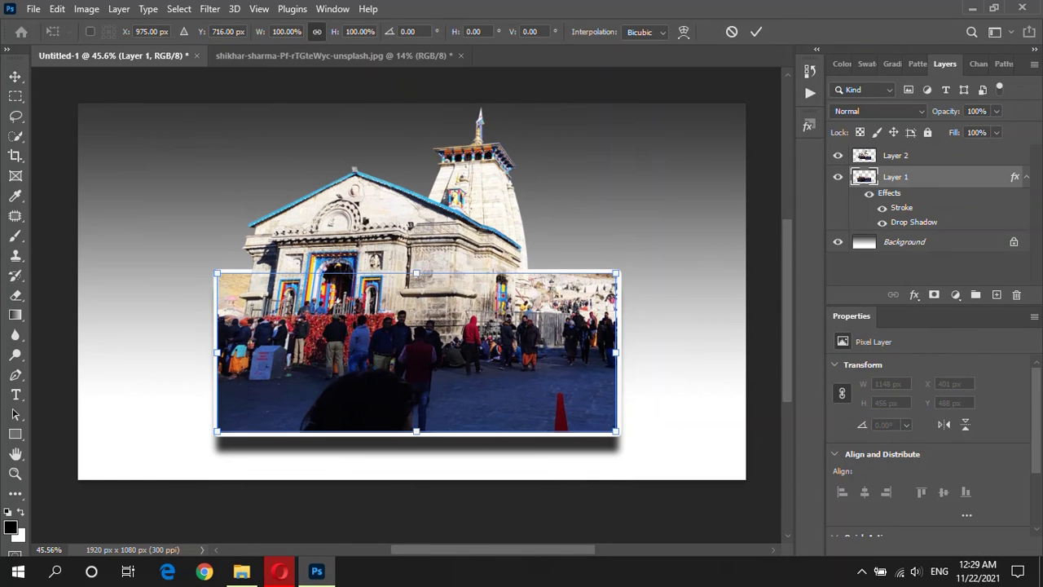
scroll(512, 400, up, 2)
right_click(512, 400)
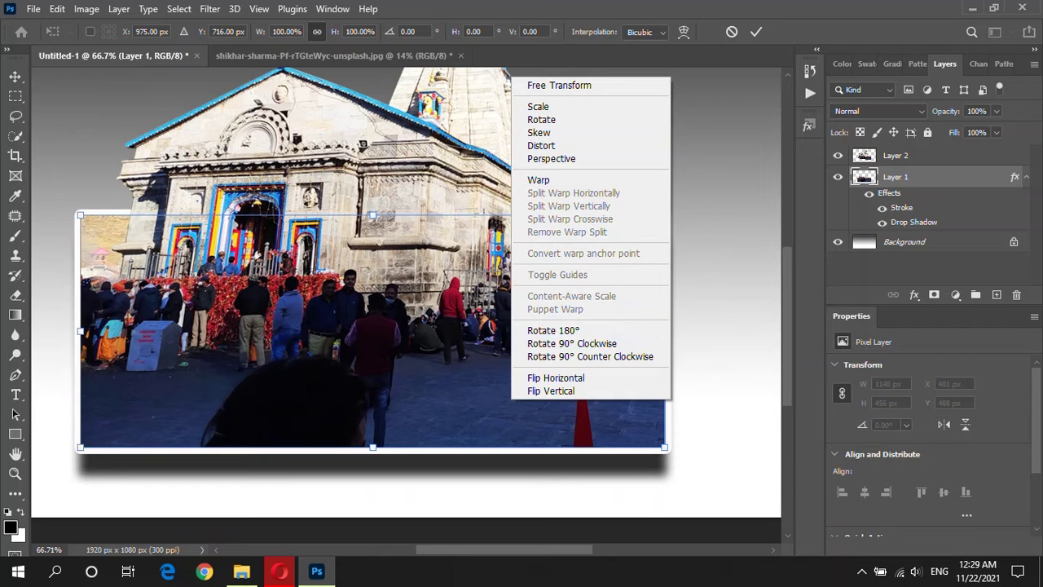
click(538, 179)
scroll(538, 179, down, 2)
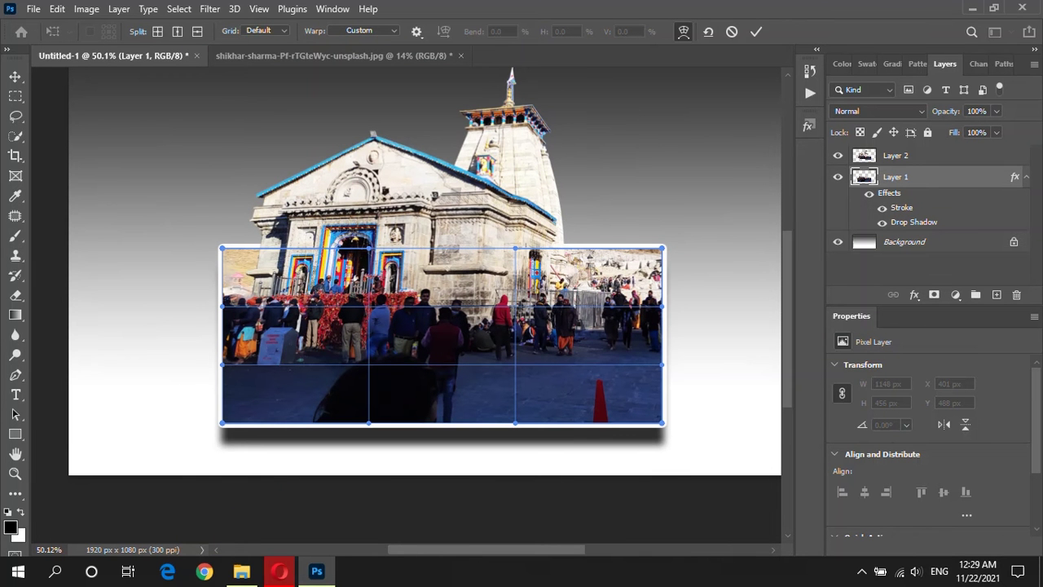
drag(662, 423, 685, 430)
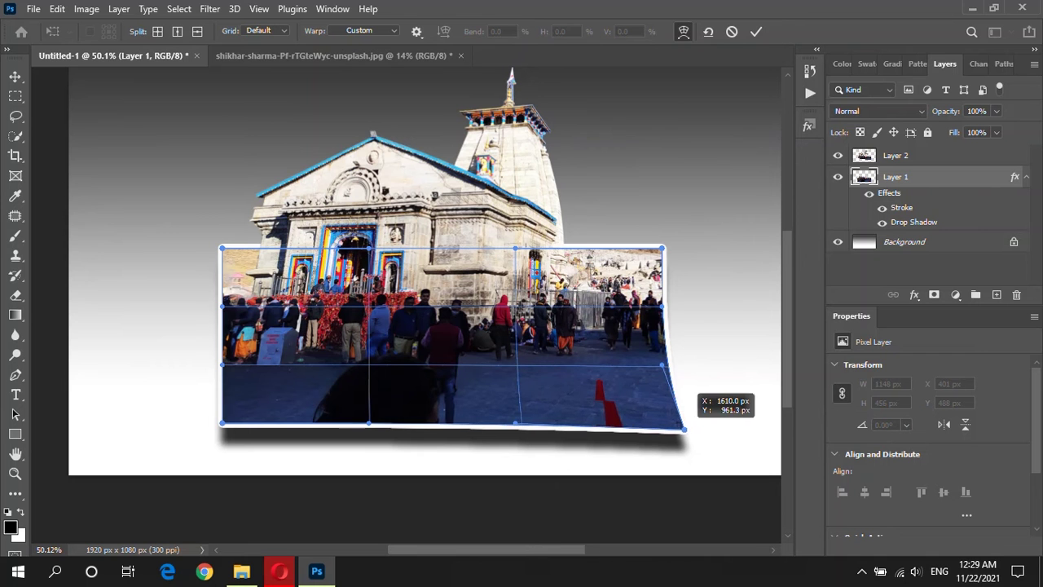
drag(685, 429, 703, 429)
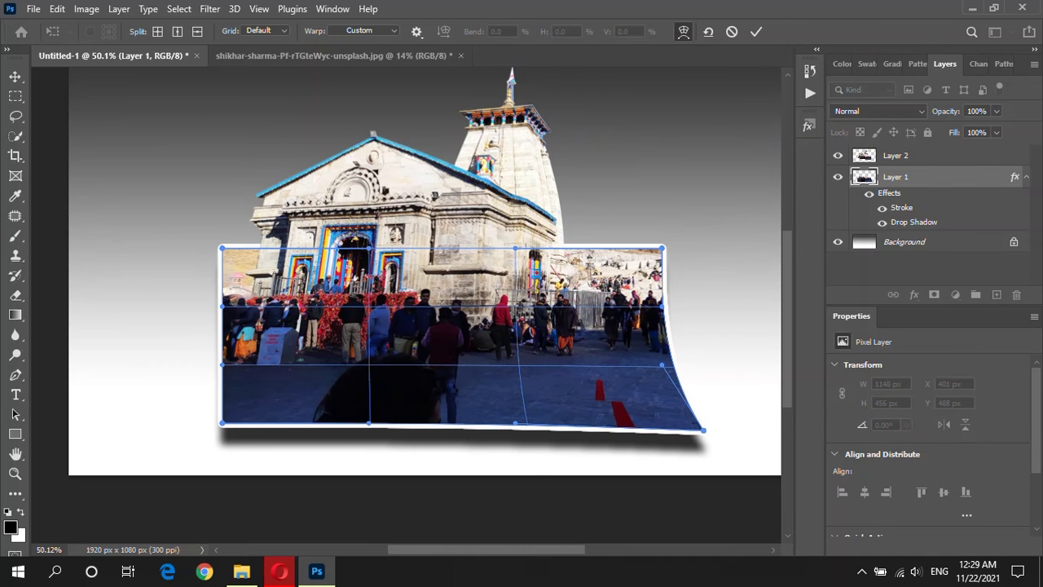
drag(220, 423, 161, 420)
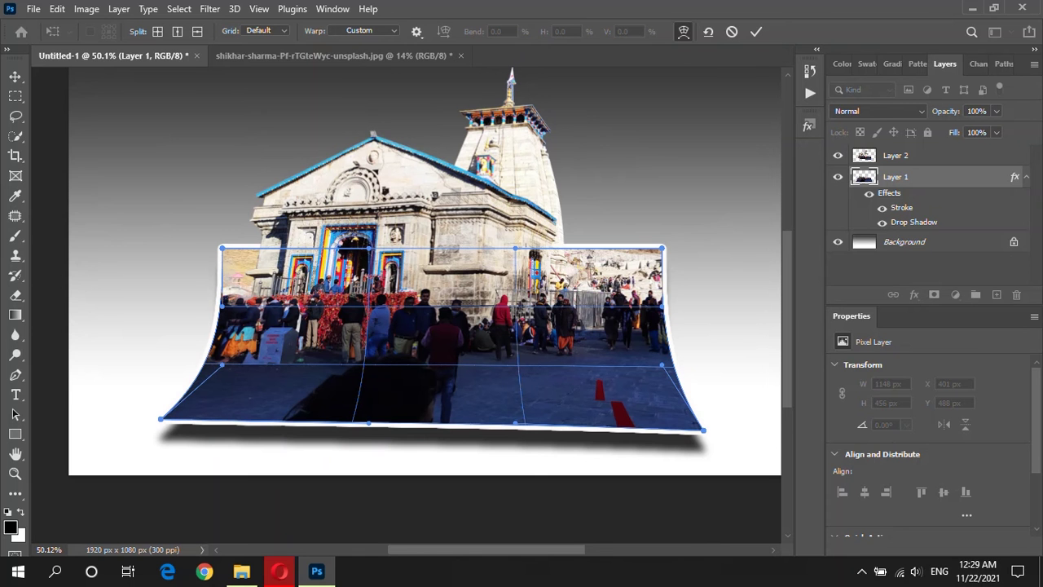
Step: Bend the photo's top corners and top edge downward like curled paper
drag(662, 247, 652, 242)
key(ctrl+z)
scroll(640, 269, up, 1)
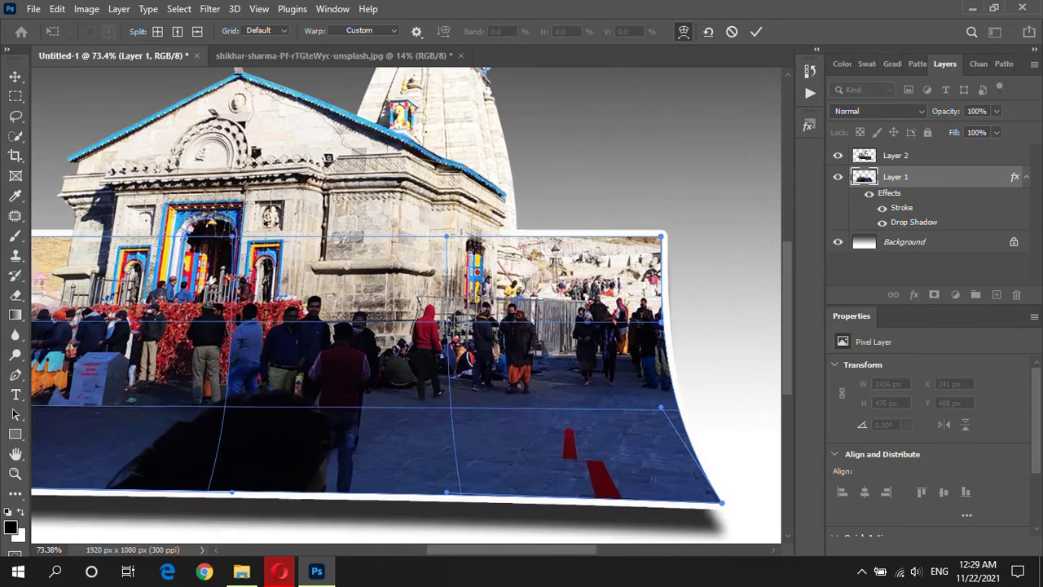
scroll(735, 274, down, 1)
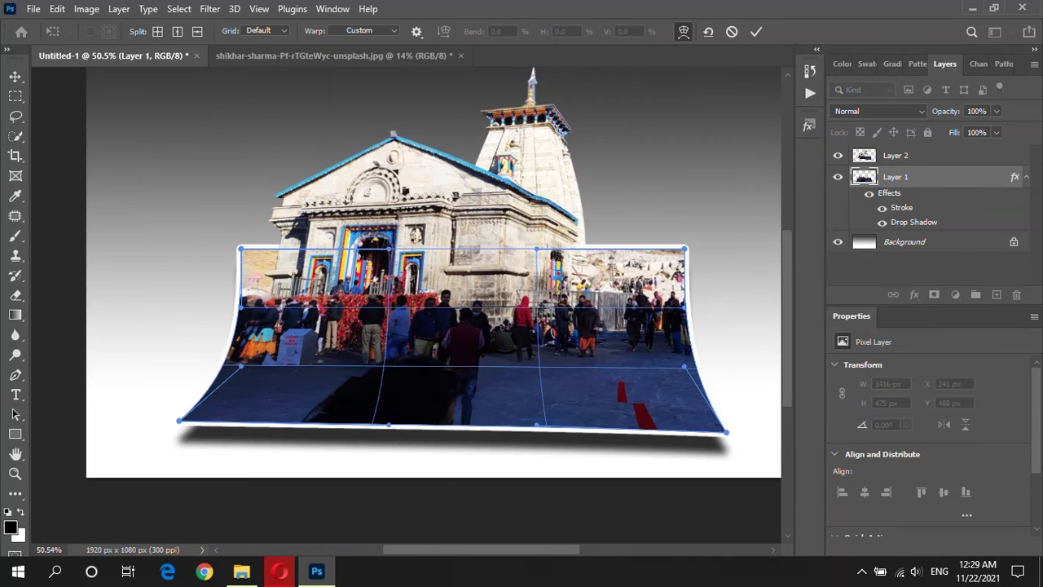
drag(685, 249, 669, 272)
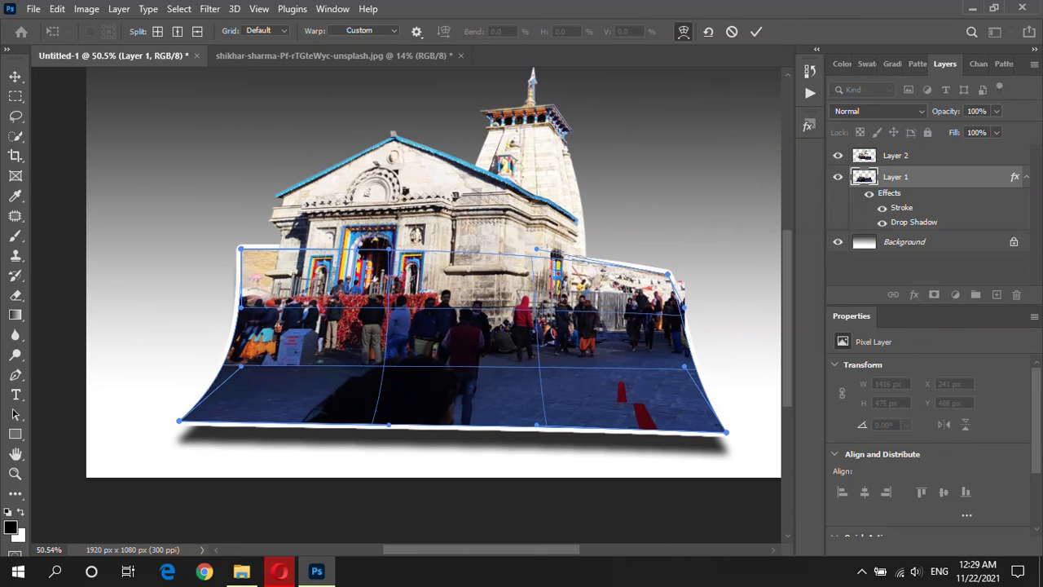
drag(239, 248, 252, 278)
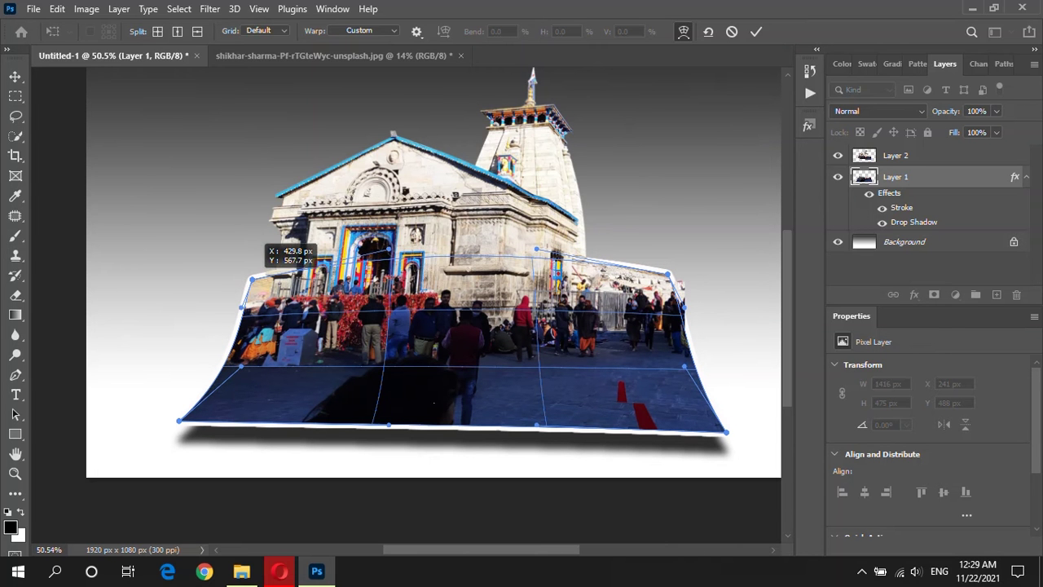
drag(537, 249, 502, 269)
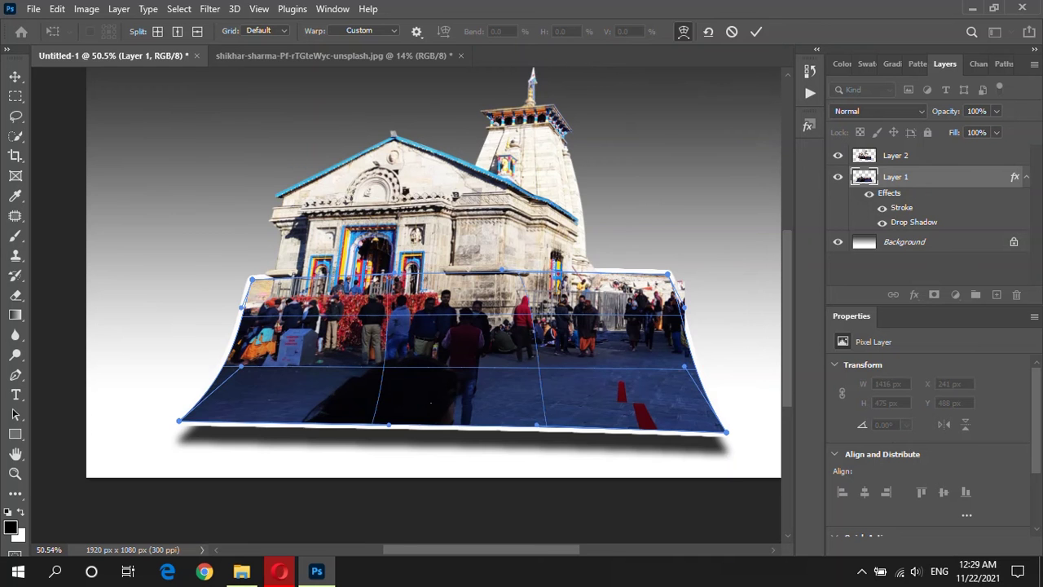
alt+scroll(683, 278, up, 3)
Step: Commit the warp and erase the temple cutout's lower overhang over the gate and fence
key(Return)
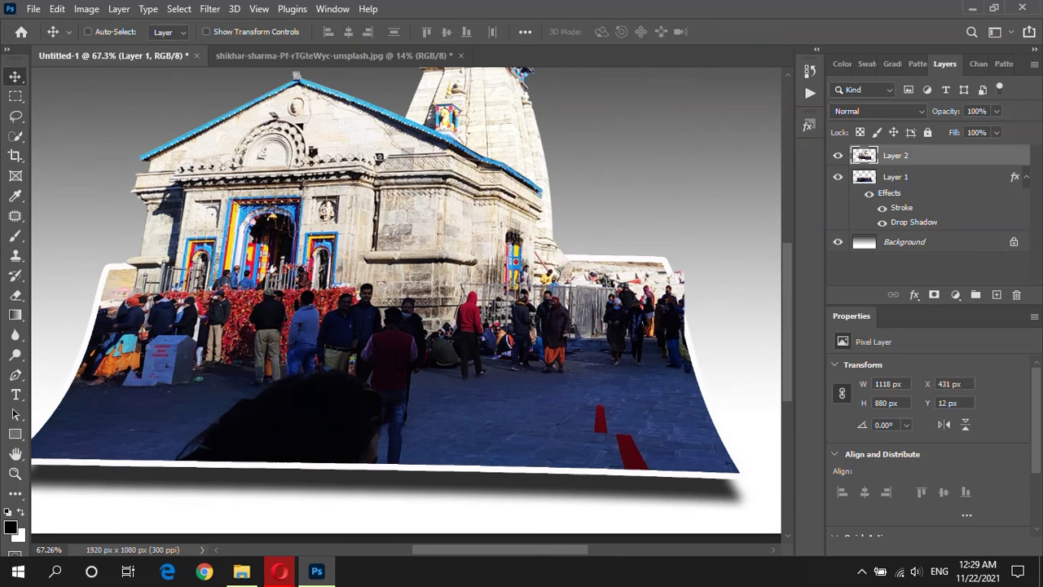
click(896, 155)
key(e)
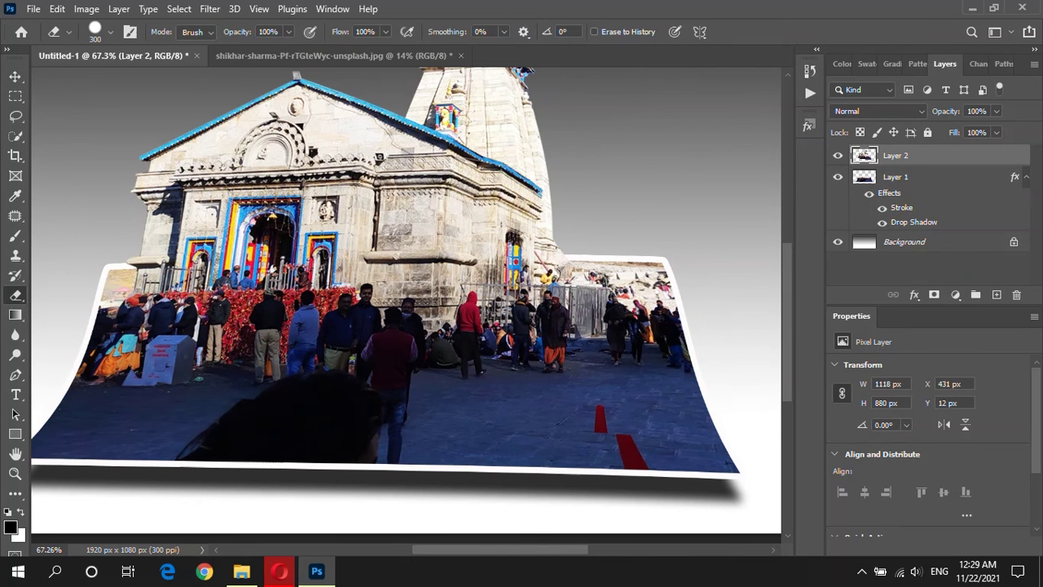
drag(600, 273, 603, 342)
drag(588, 301, 606, 358)
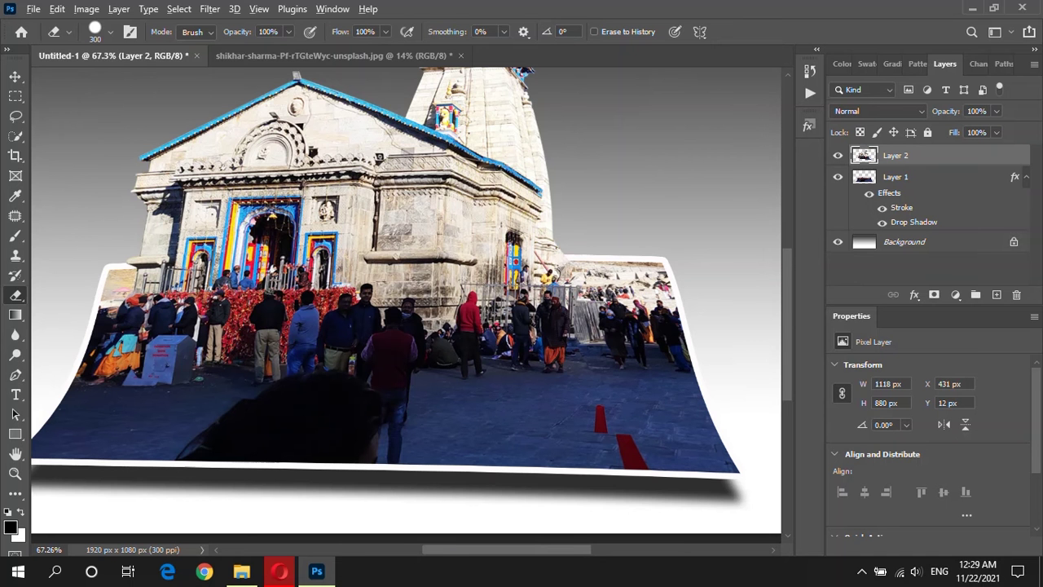
Step: Set the eraser to a hard round brush in the brush settings
scroll(666, 350, up, 3)
scroll(666, 350, up, 2)
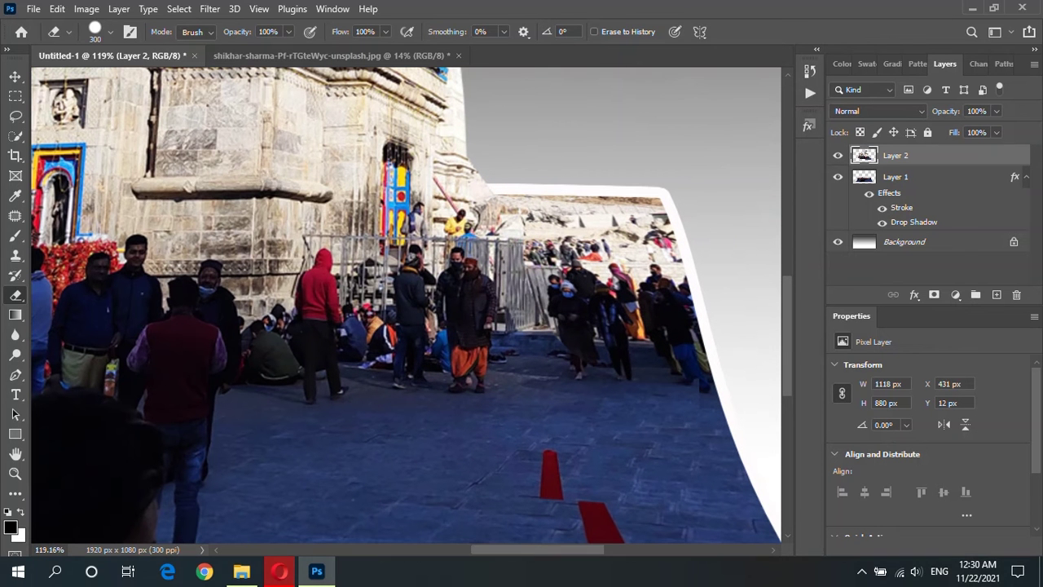
right_click(424, 253)
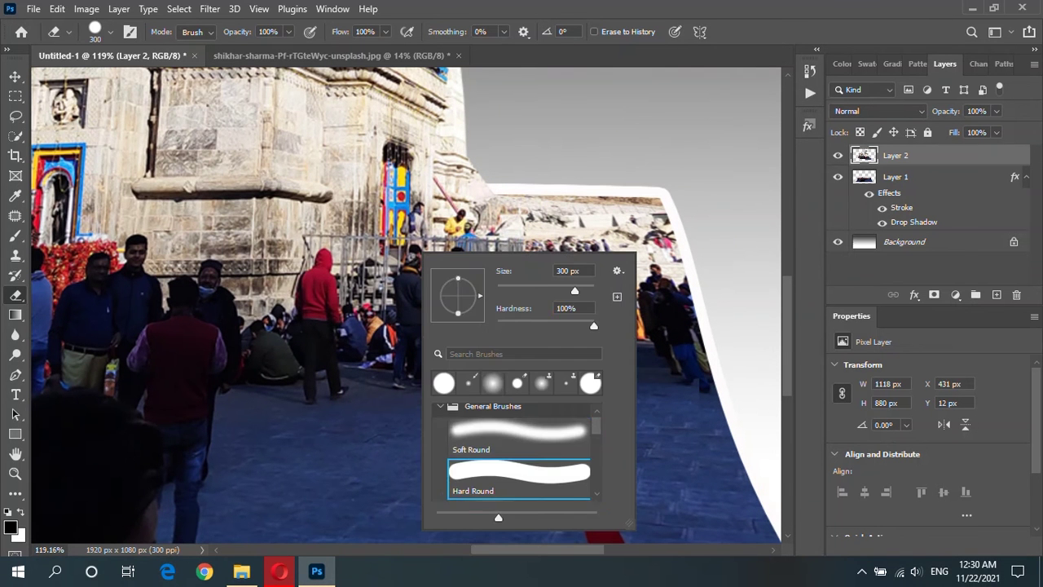
key(Return)
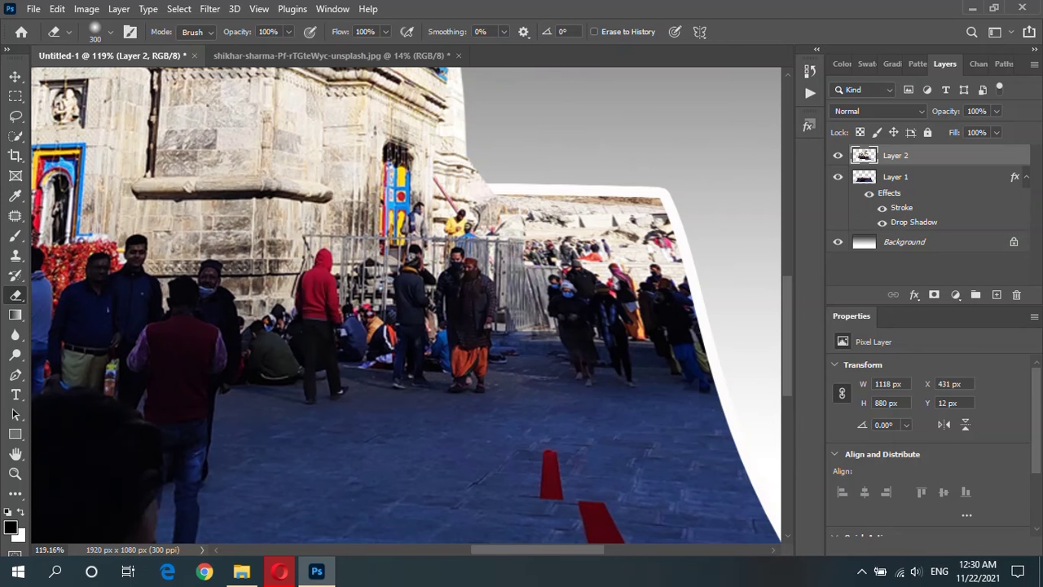
scroll(406, 305, down, 1)
scroll(406, 305, down, 3)
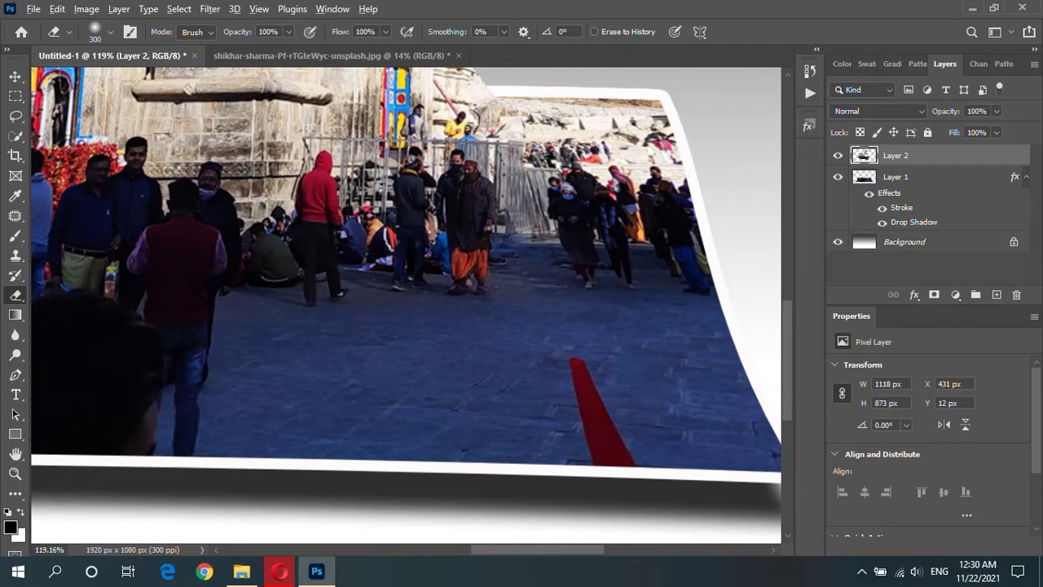
scroll(406, 305, down, 4)
scroll(406, 305, down, 1)
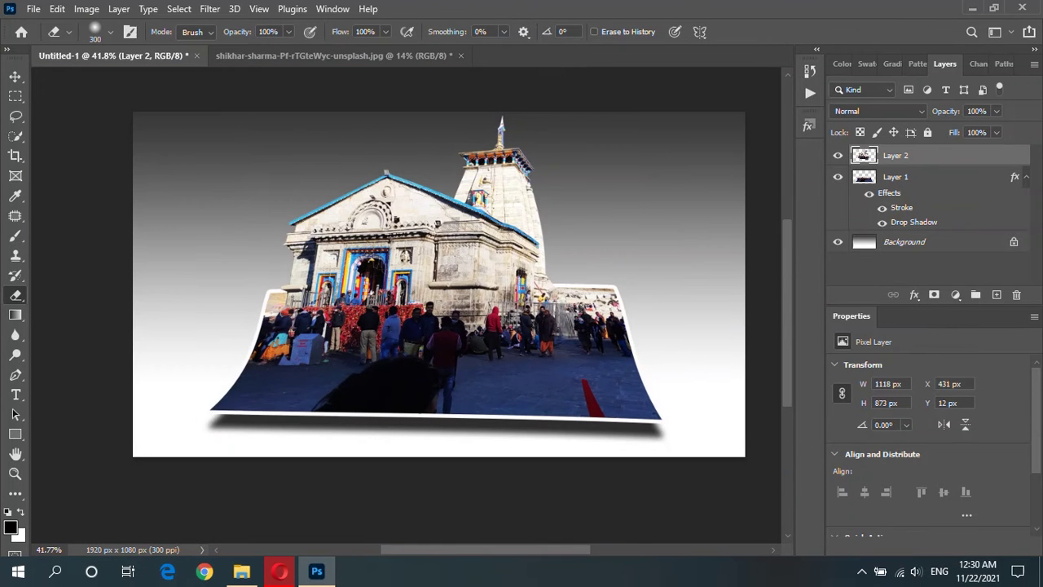
scroll(465, 390, down, 1)
click(15, 76)
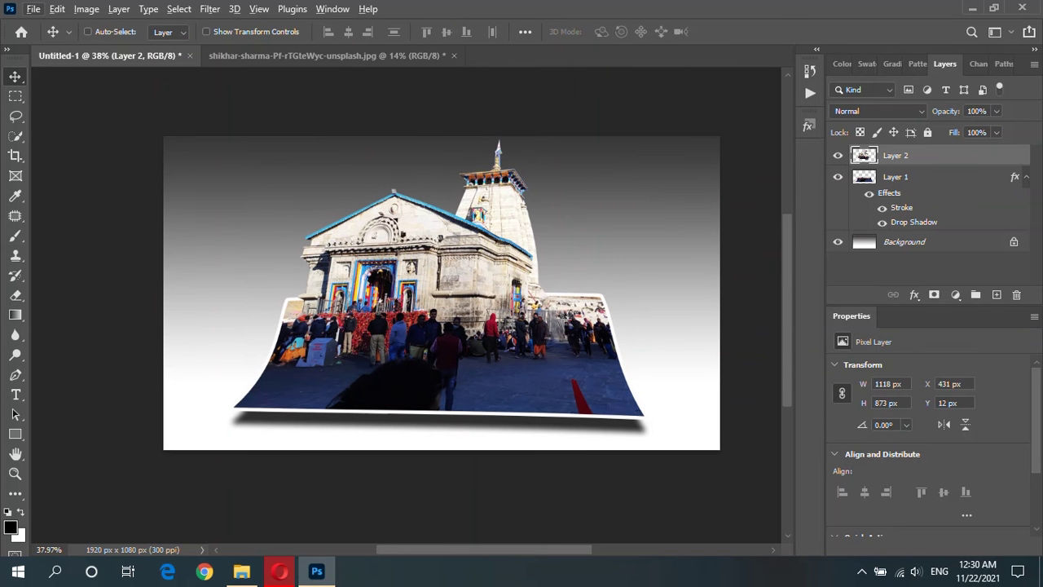
Step: Open Layer 1's Drop Shadow settings, keeping opacity at 82%
click(895, 177)
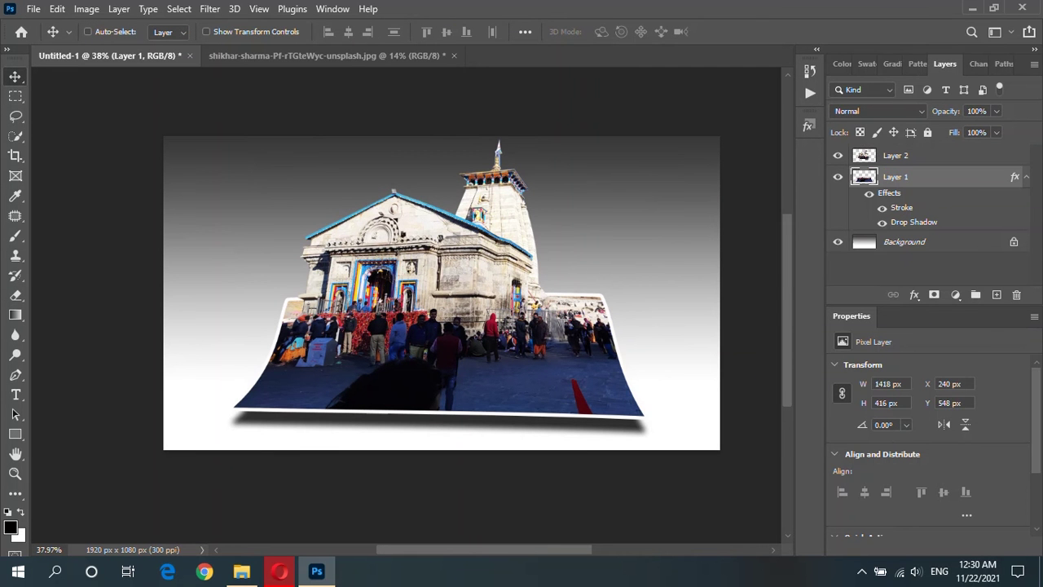
double_click(914, 221)
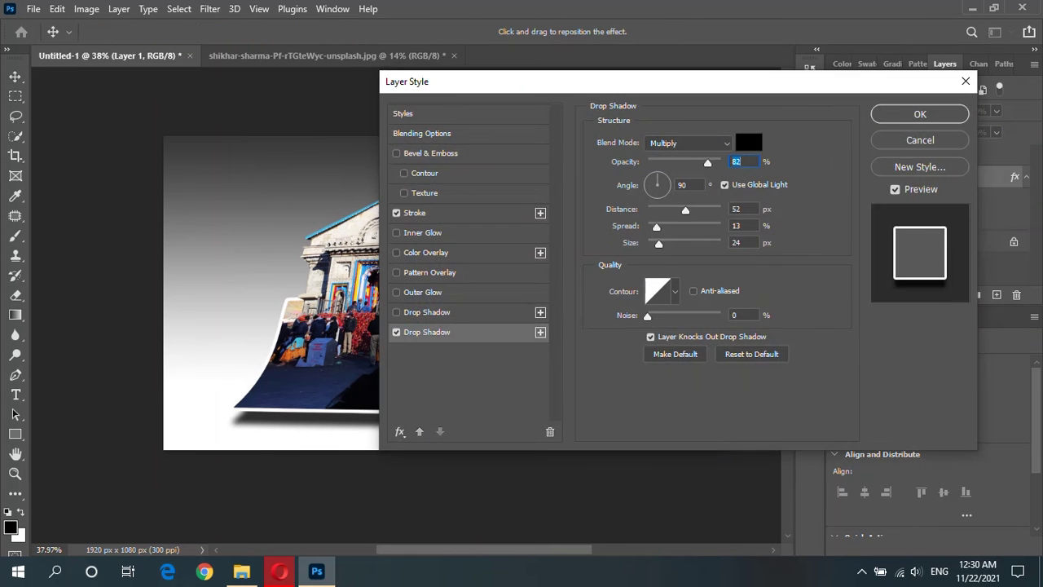
drag(746, 139, 928, 50)
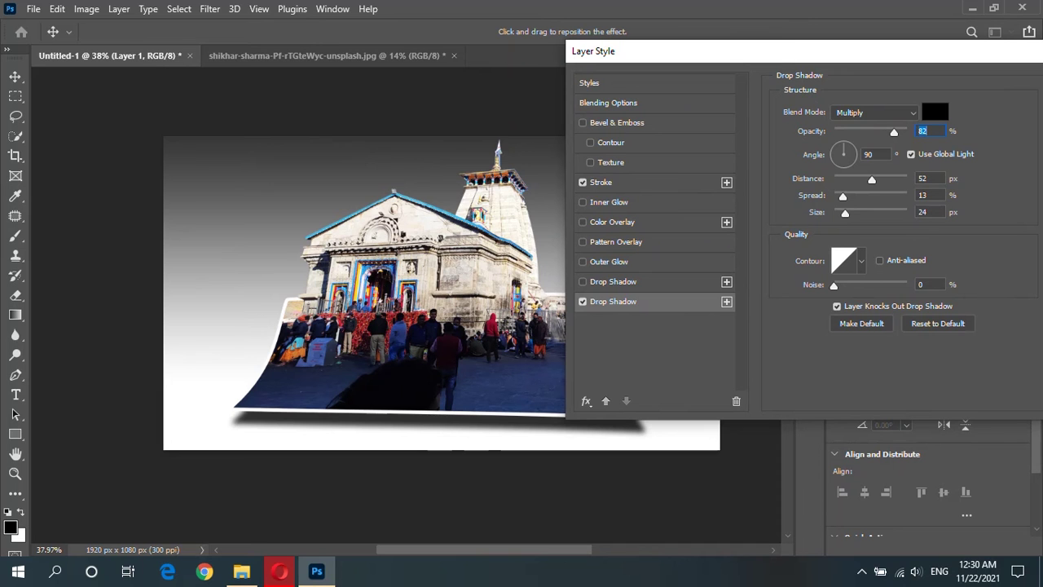
click(933, 87)
scroll(927, 213, up, 4)
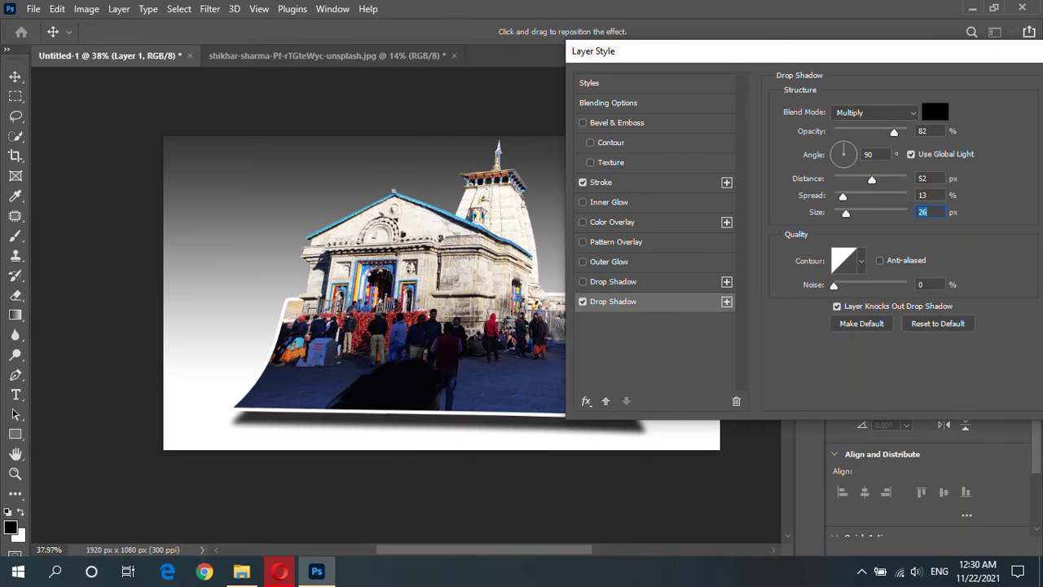
scroll(927, 214, up, 4)
scroll(927, 214, up, 3)
scroll(928, 213, up, 3)
scroll(927, 214, up, 3)
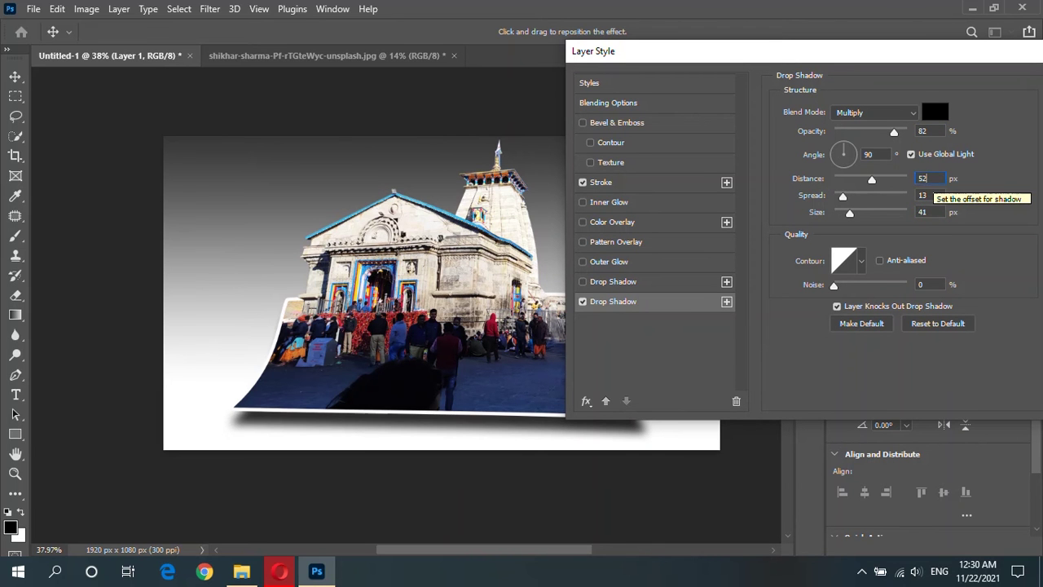
scroll(928, 180, up, 6)
scroll(927, 180, up, 6)
Step: Set the shadow distance to 79 px, spread 33% and size 62 px, and apply
key(Up)
key(Up)
key(Up)
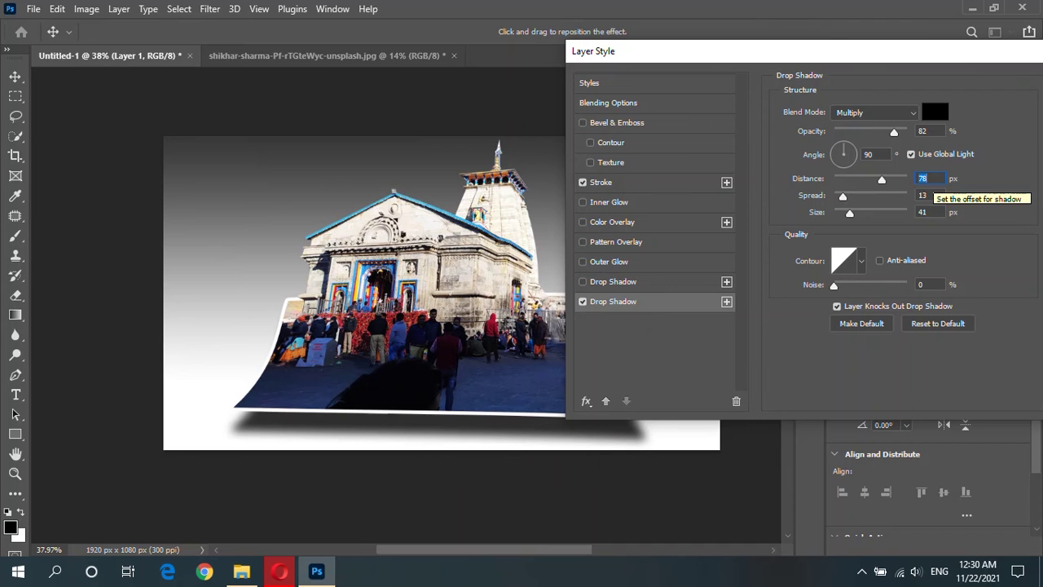
key(Up)
key(Up)
key(Up)
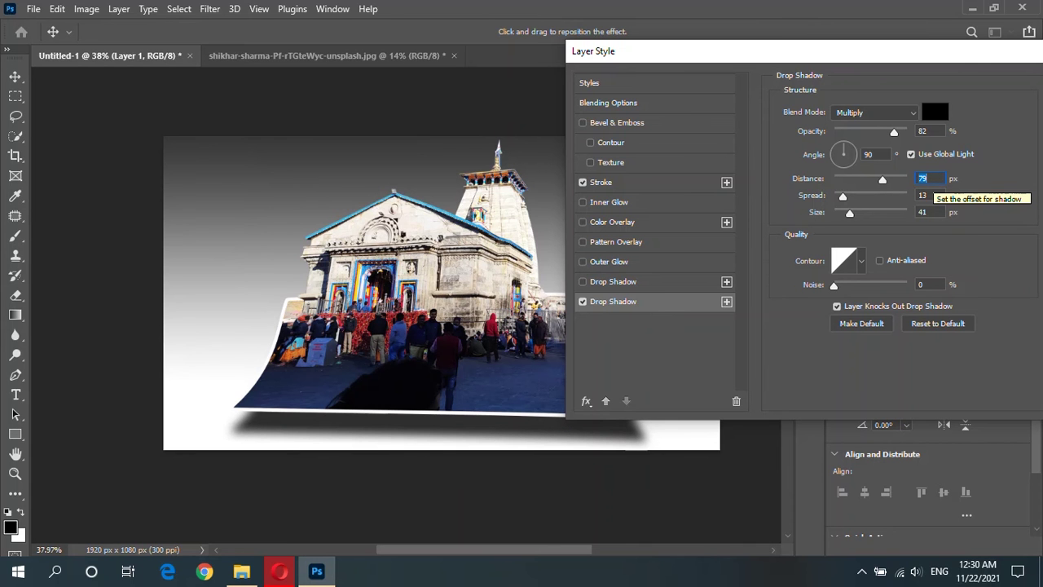
key(Tab)
key(Up)
key(Up)
key(Up)
key(Up)
key(Up)
key(Up)
key(Up)
key(Up)
key(Up)
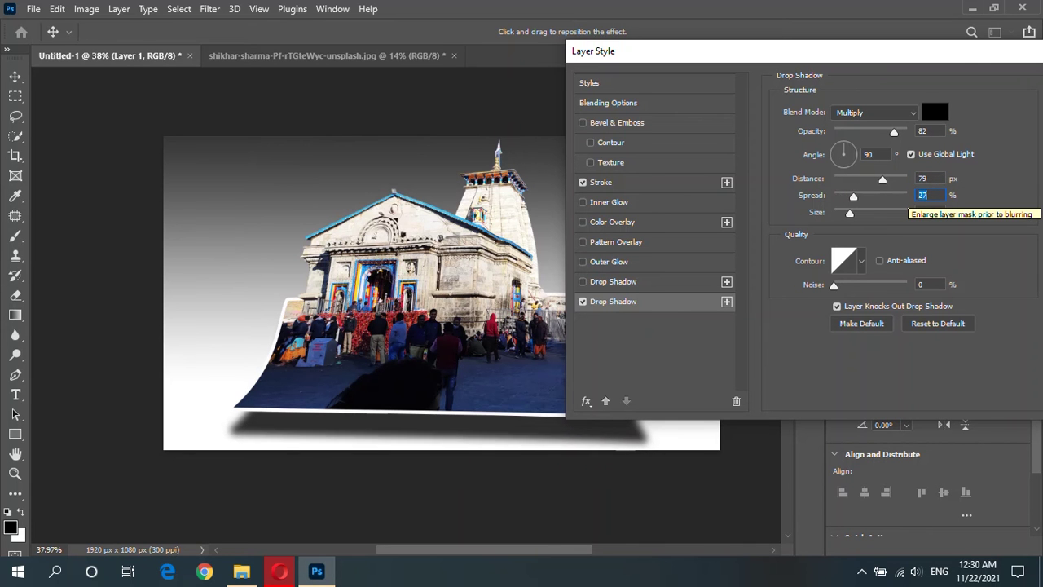
key(Up)
key(Up)
key(Up)
key(Tab)
key(Up)
key(Up)
key(Up)
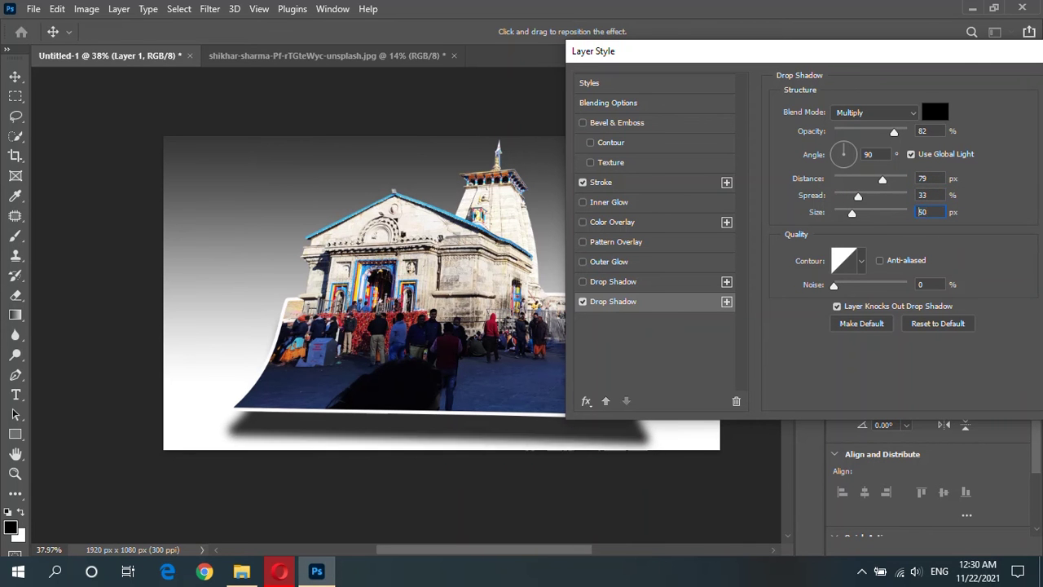
key(Up)
key(Up)
key(Up)
key(Up)
key(Up)
key(Up)
key(Up)
key(Up)
key(Up)
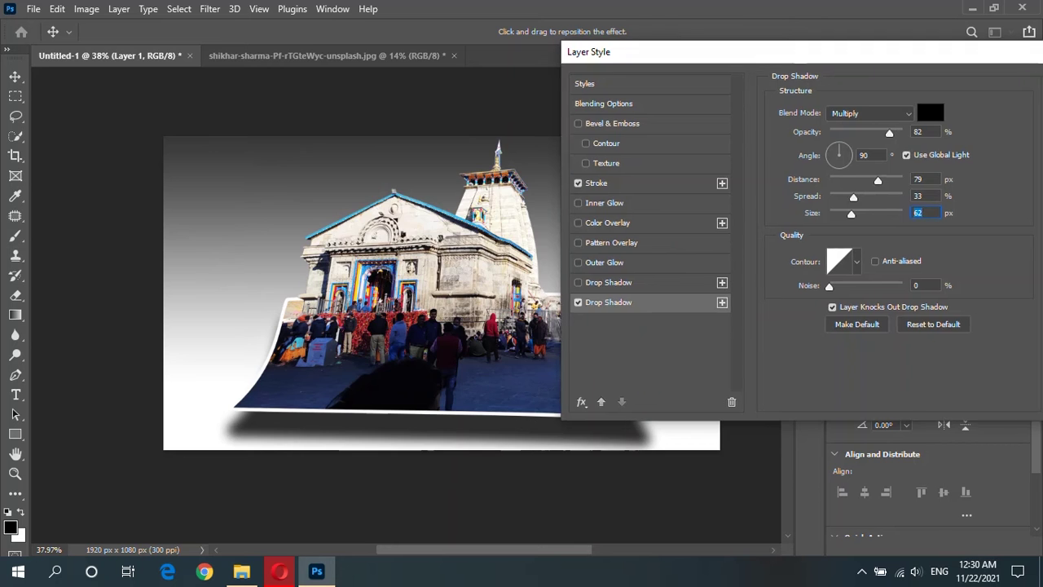
key(Return)
Step: Select the temple layer together with the photo layer
scroll(442, 264, down, 1)
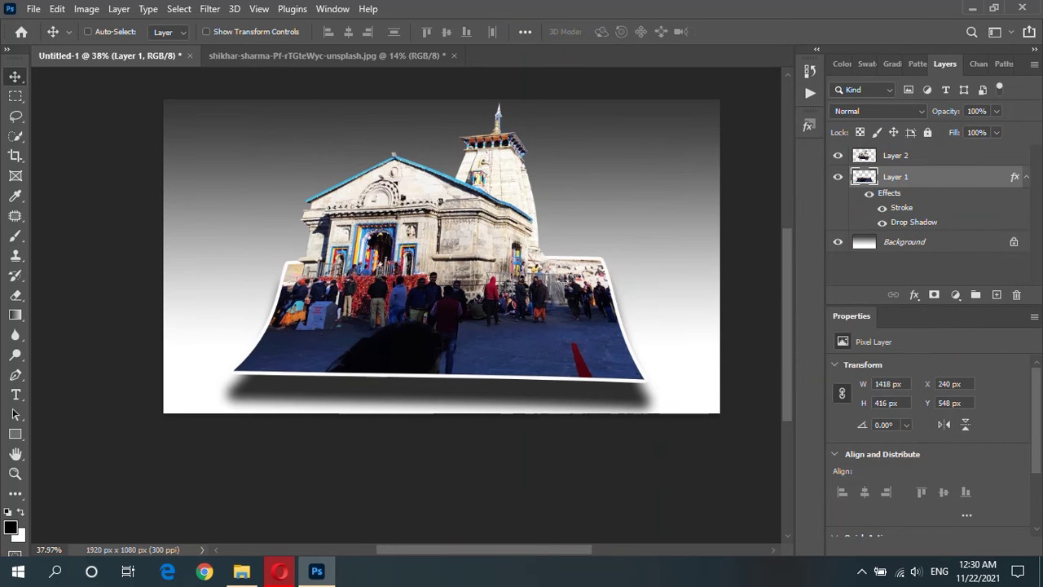
scroll(442, 256, down, 2)
scroll(442, 256, up, 2)
scroll(442, 256, up, 2)
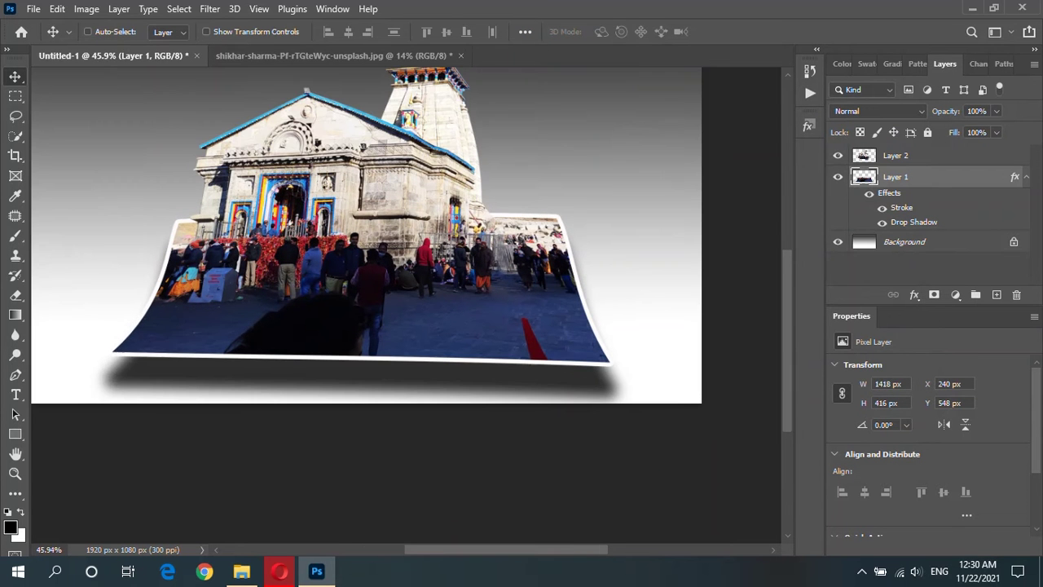
scroll(501, 347, down, 2)
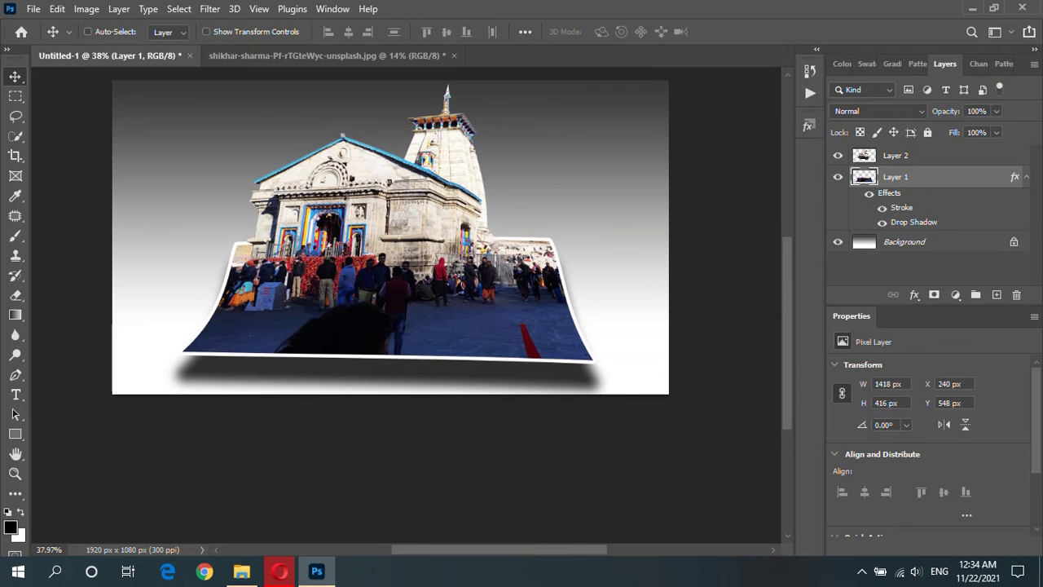
scroll(399, 277, up, 2)
scroll(410, 326, up, 1)
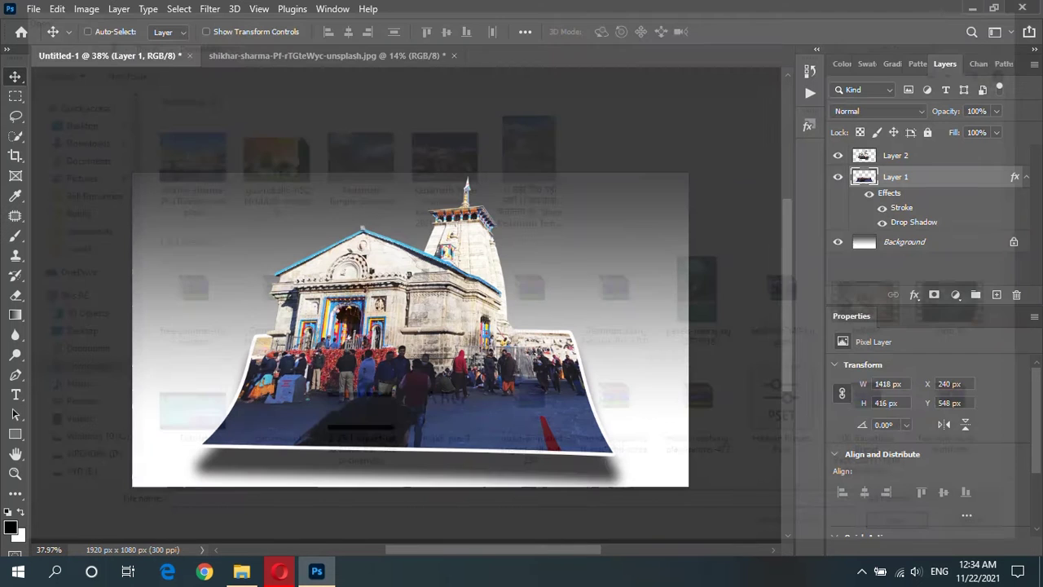
scroll(423, 405, up, 1)
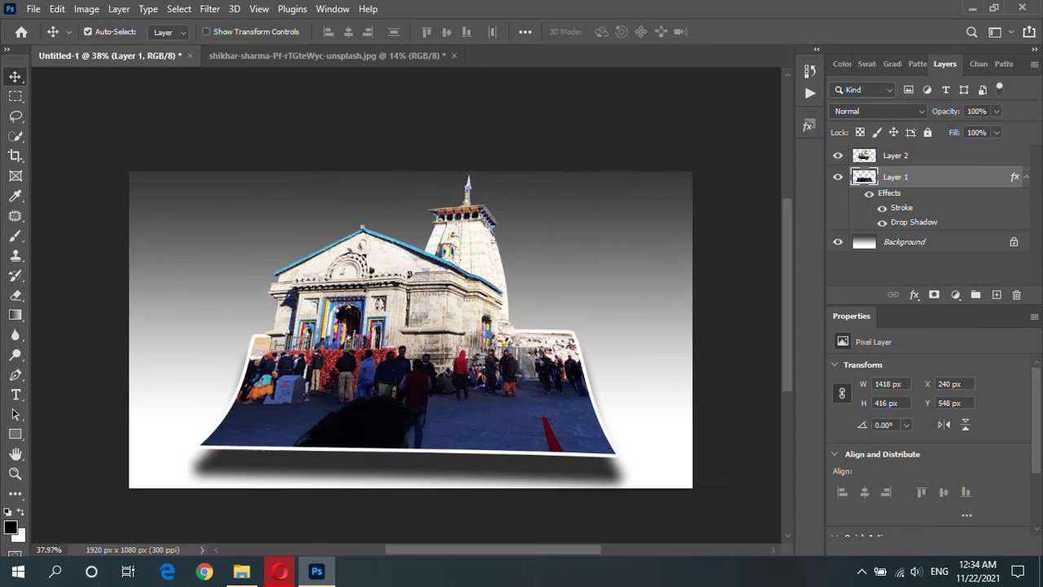
scroll(423, 405, up, 1)
scroll(423, 405, up, 1)
scroll(406, 306, down, 1)
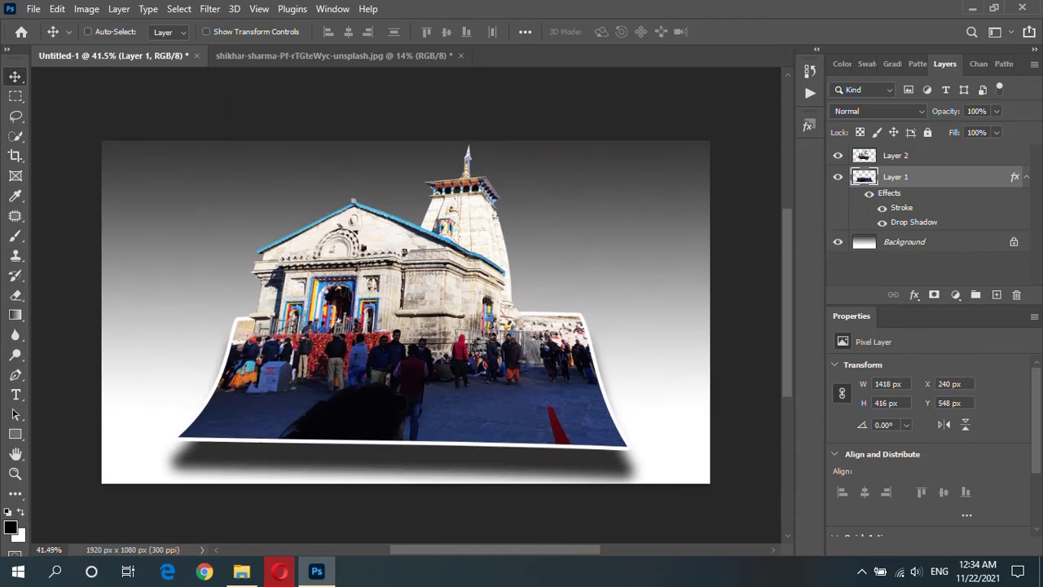
scroll(406, 306, down, 1)
scroll(406, 306, up, 1)
shift+click(896, 154)
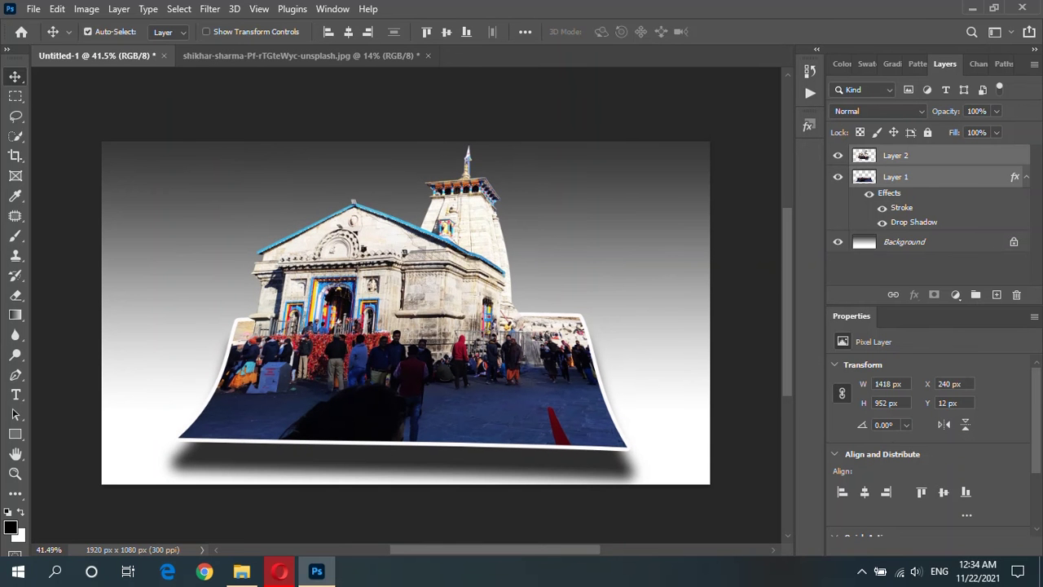
Step: Scale the photo and temple to about 92% and shift them right onto the grey background
key(ctrl+t)
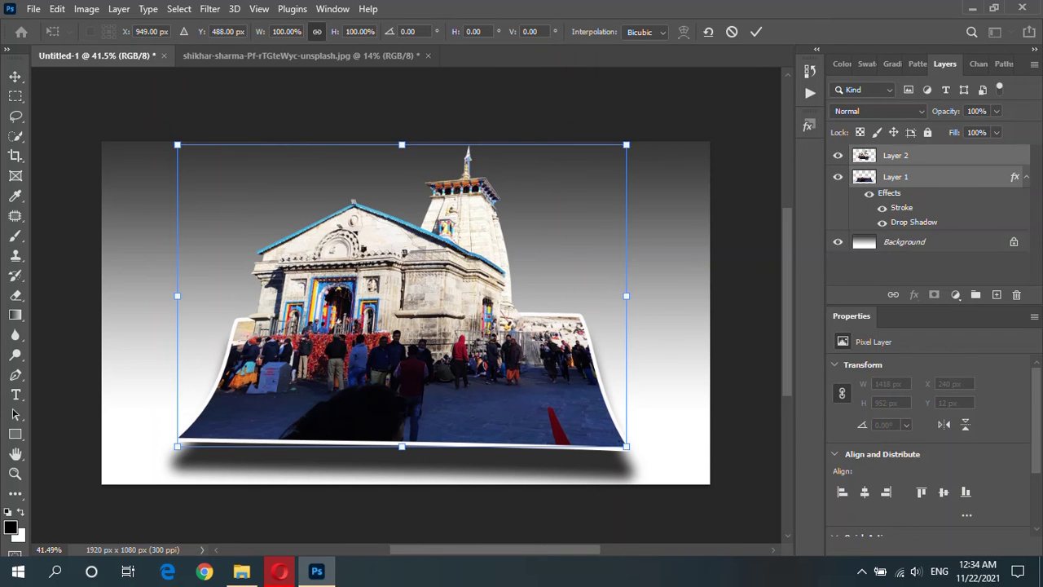
drag(626, 144, 594, 171)
drag(432, 269, 481, 278)
key(Return)
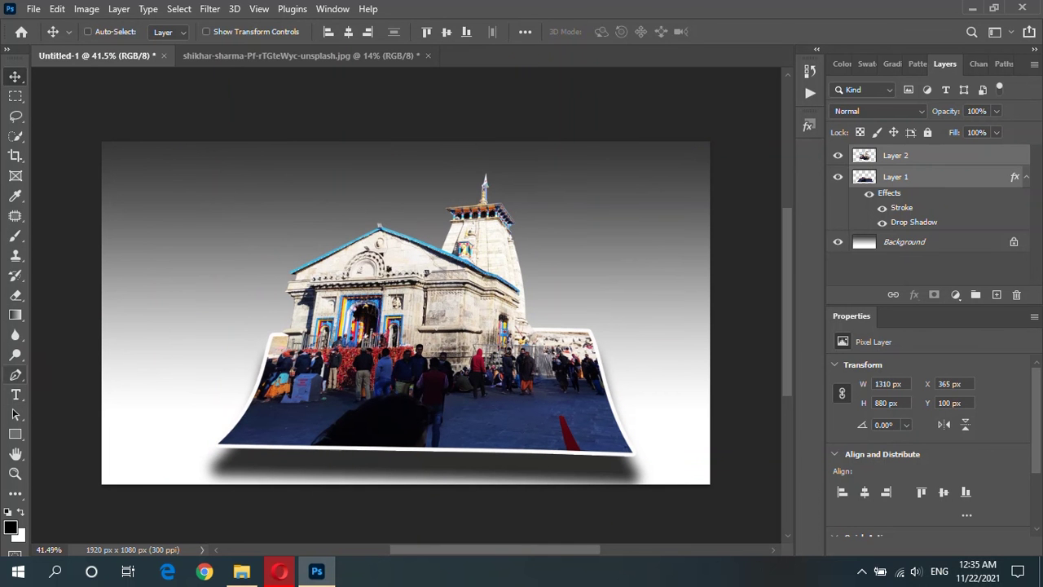
click(15, 395)
Step: Place a text box at upper left, paste in the long caption text and select it
drag(146, 218, 392, 274)
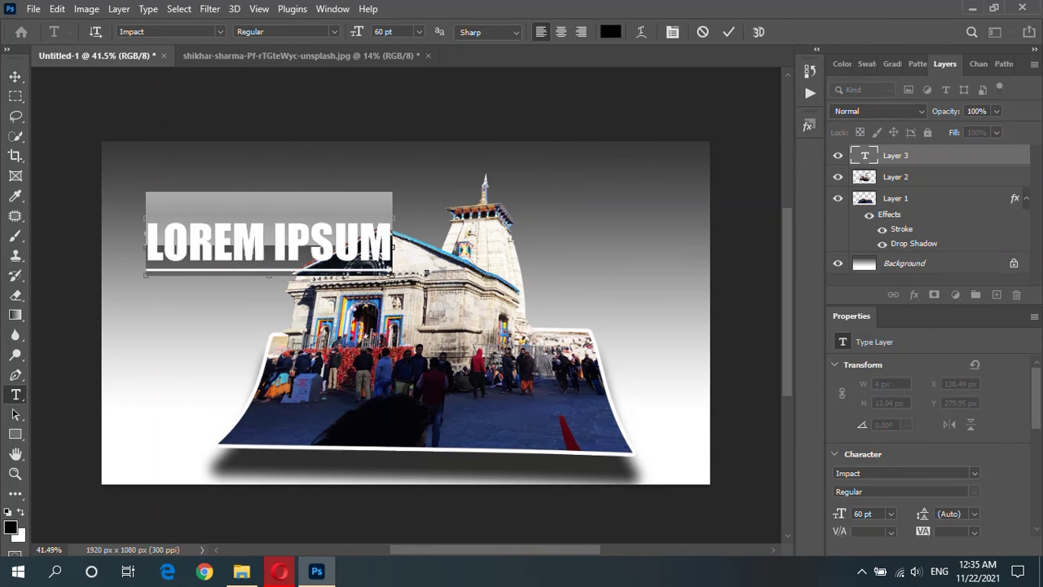
key(ctrl+v)
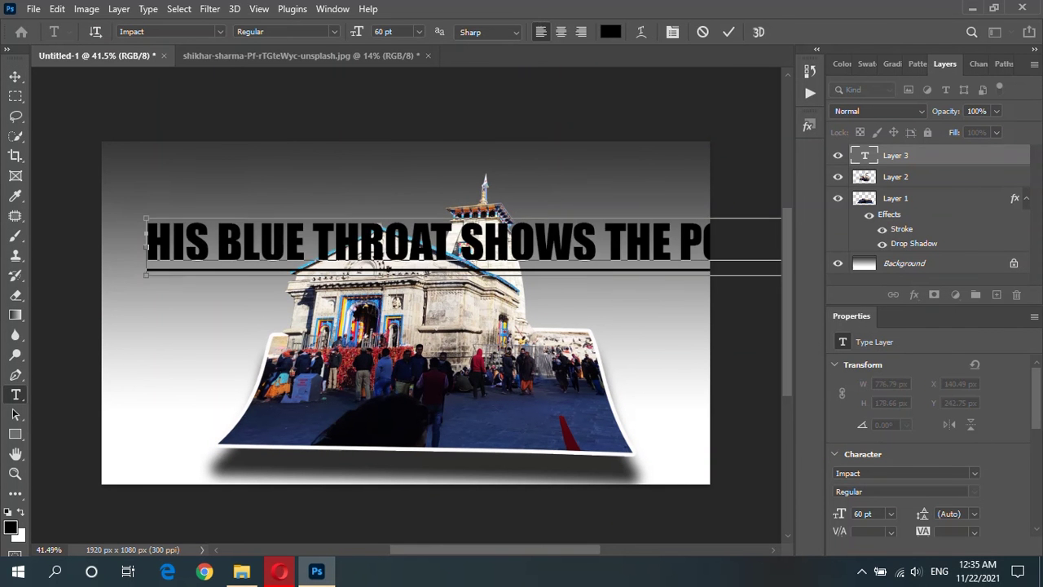
key(ctrl+a)
Step: Preview several fonts on the caption and apply Marcellus SC
click(220, 31)
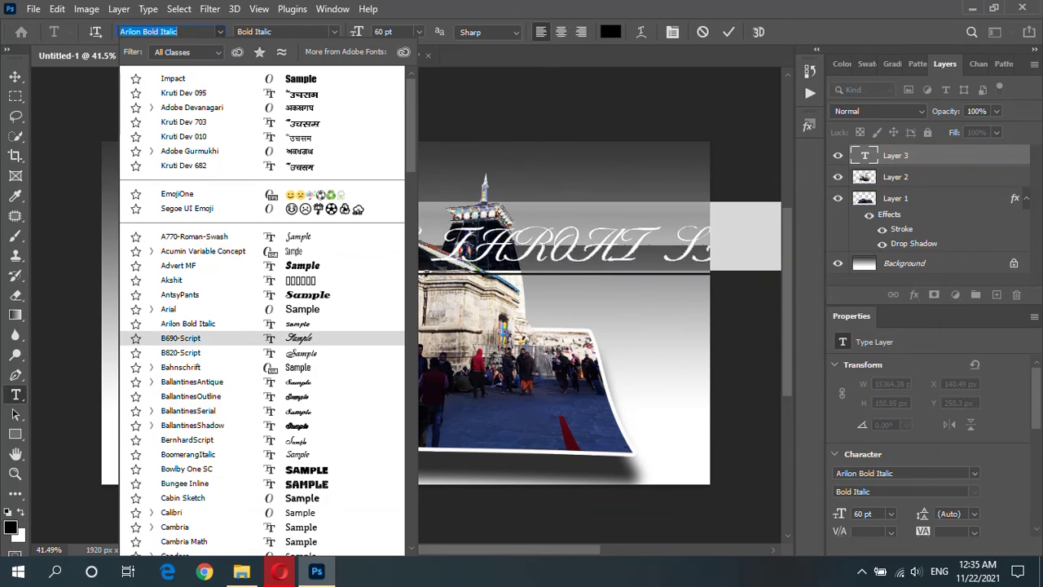
key(Down)
key(Down)
key(Down)
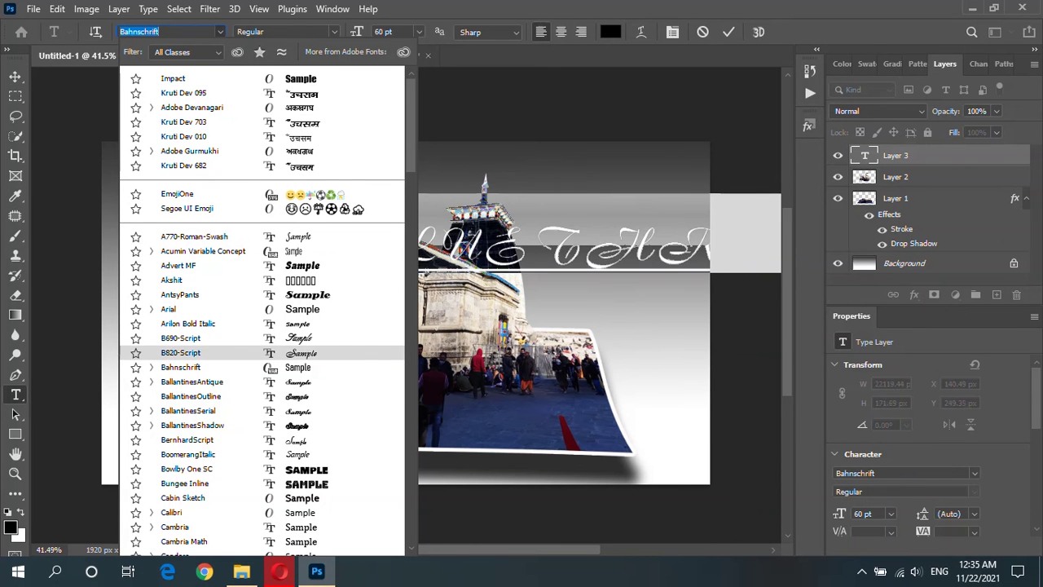
key(Down)
key(Down)
key(Up)
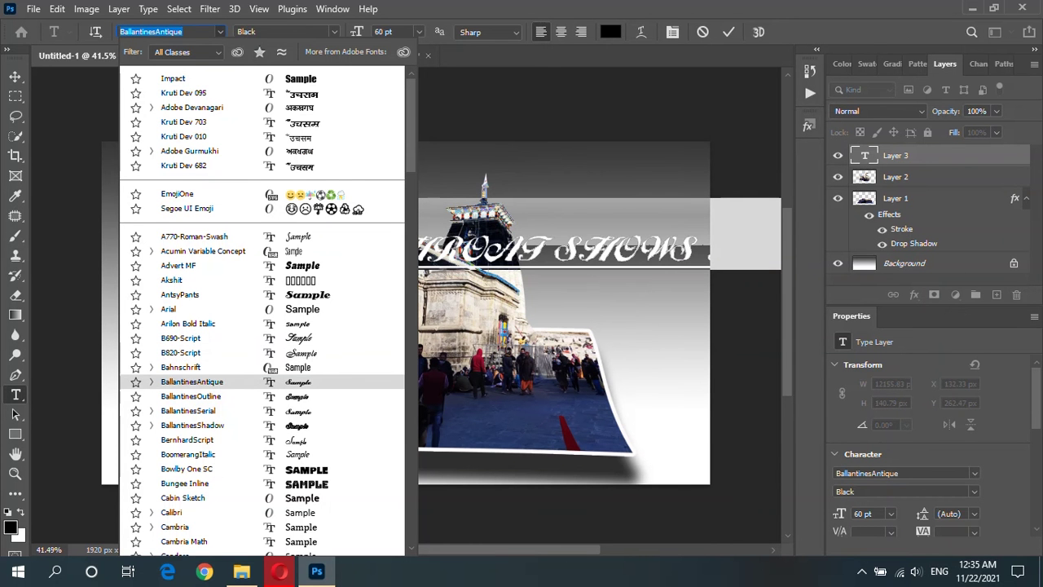
key(Down)
key(Down)
key(Down)
key(Down)
key(Down)
key(Down)
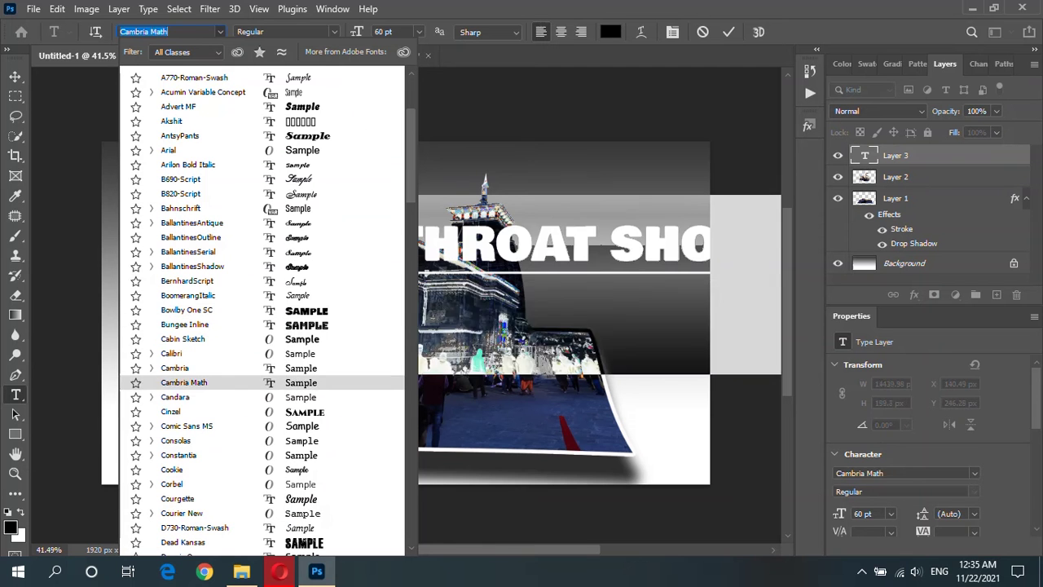
key(Down)
key(Up)
key(Up)
key(Down)
key(Down)
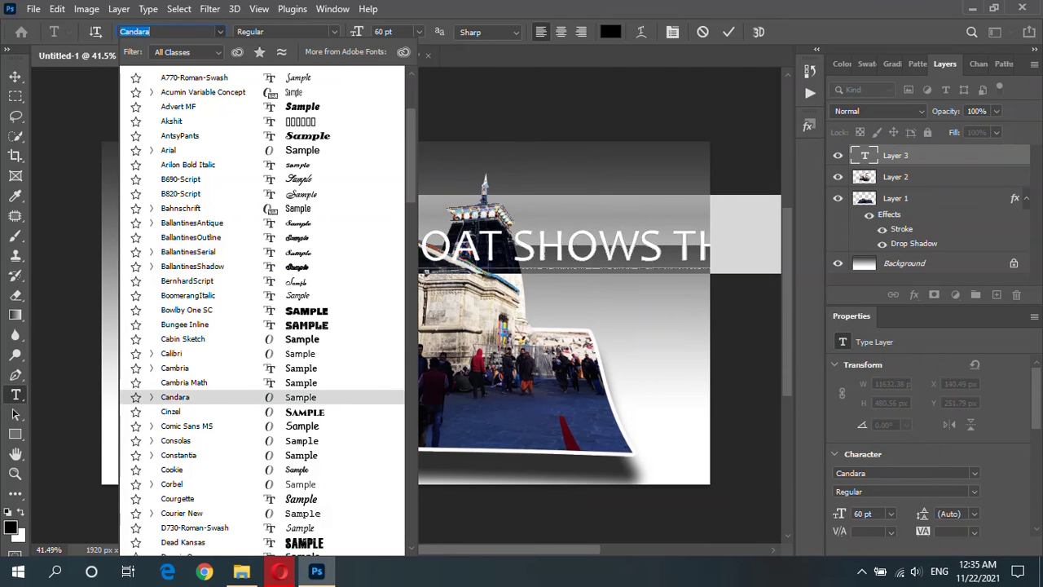
key(Down)
key(Down)
key(Down)
key(Down)
key(Down)
key(Down)
key(Down)
key(Down)
key(Down)
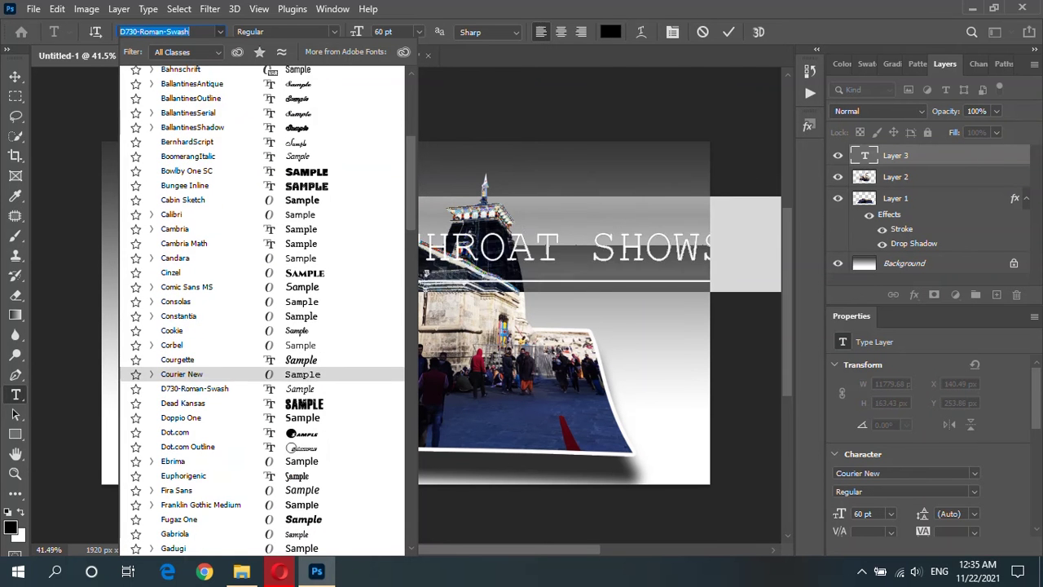
key(Down)
key(Down)
key(Down)
key(Down)
key(Down)
key(Down)
key(Up)
key(Up)
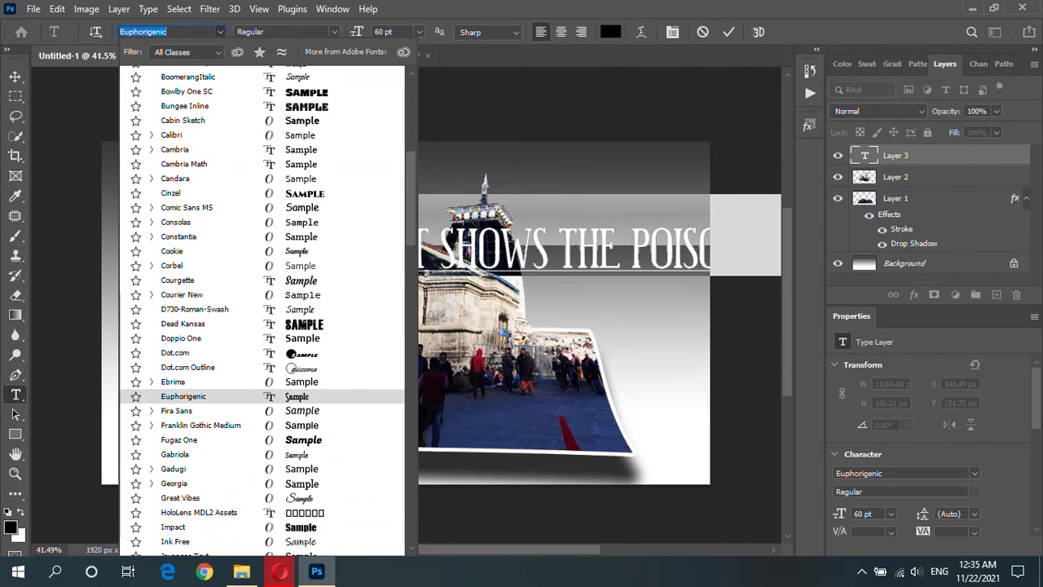
key(Down)
key(Down)
key(Down)
key(Down)
key(Down)
key(Down)
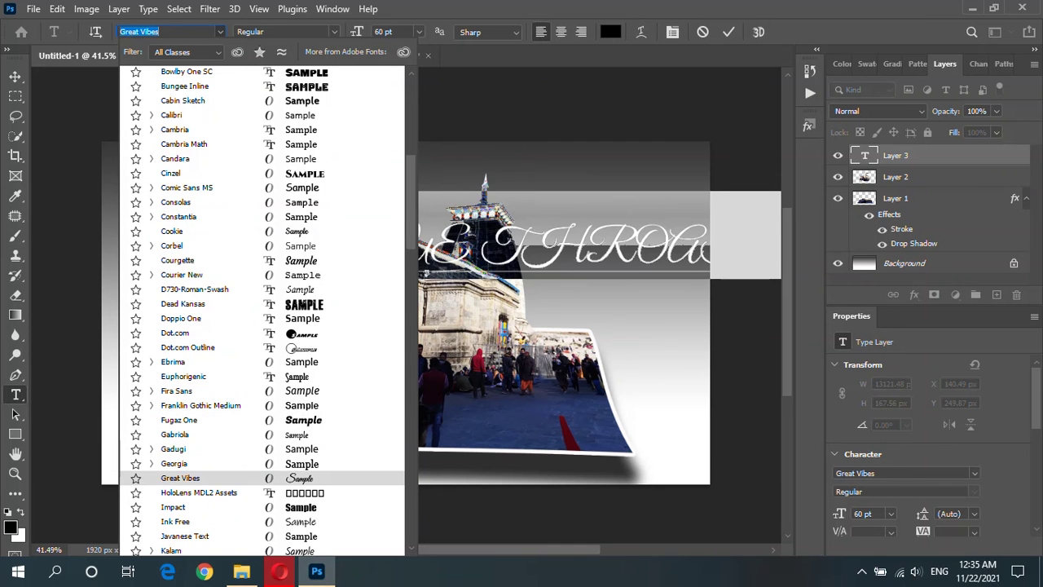
key(Up)
key(Up)
key(Up)
key(Down)
key(Down)
key(Down)
key(Down)
key(Down)
key(Down)
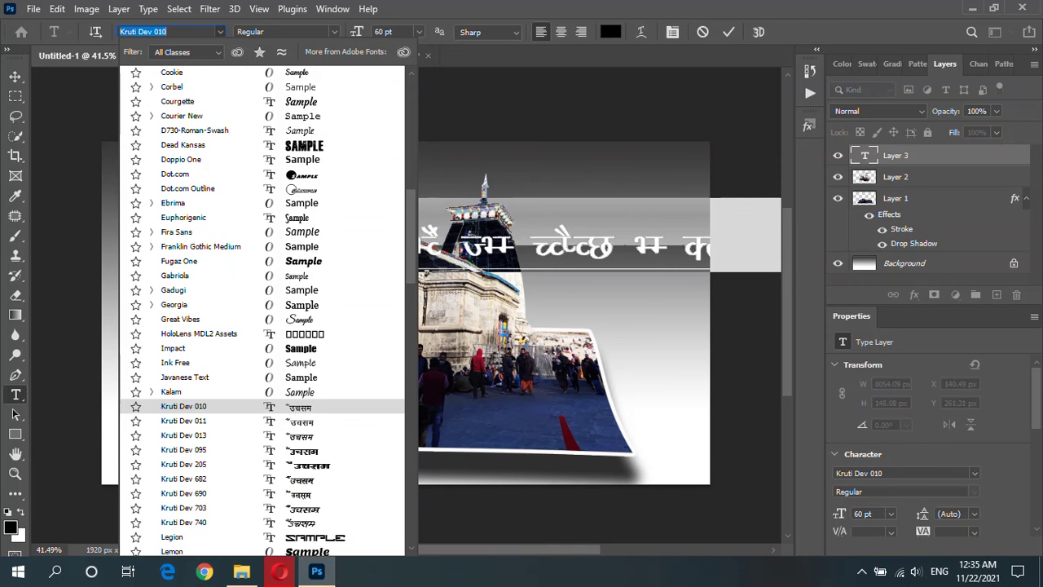
key(Down)
key(Down)
key(Down)
key(Down)
key(Down)
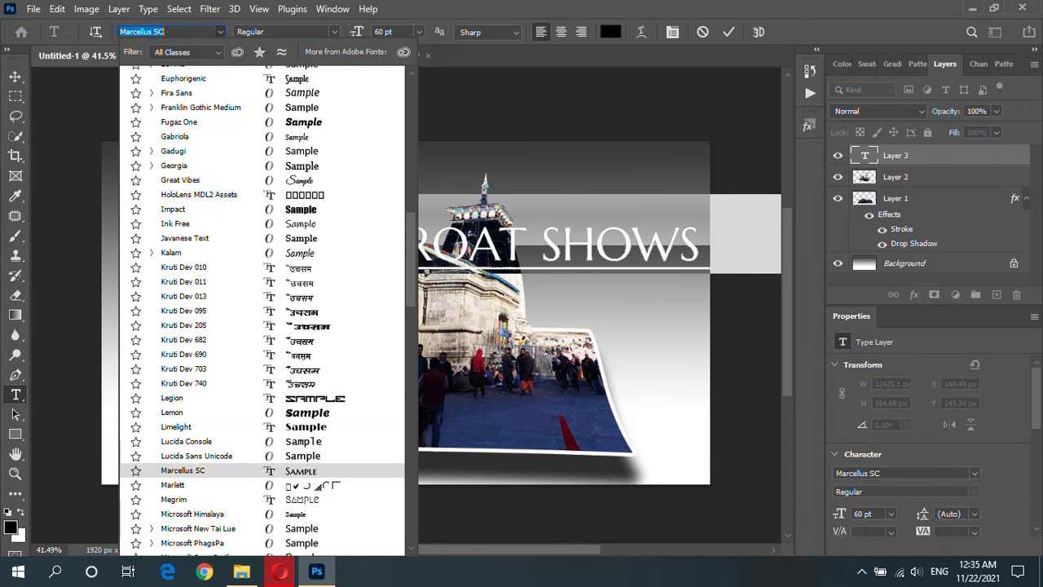
key(Down)
key(Up)
key(Return)
key(Return)
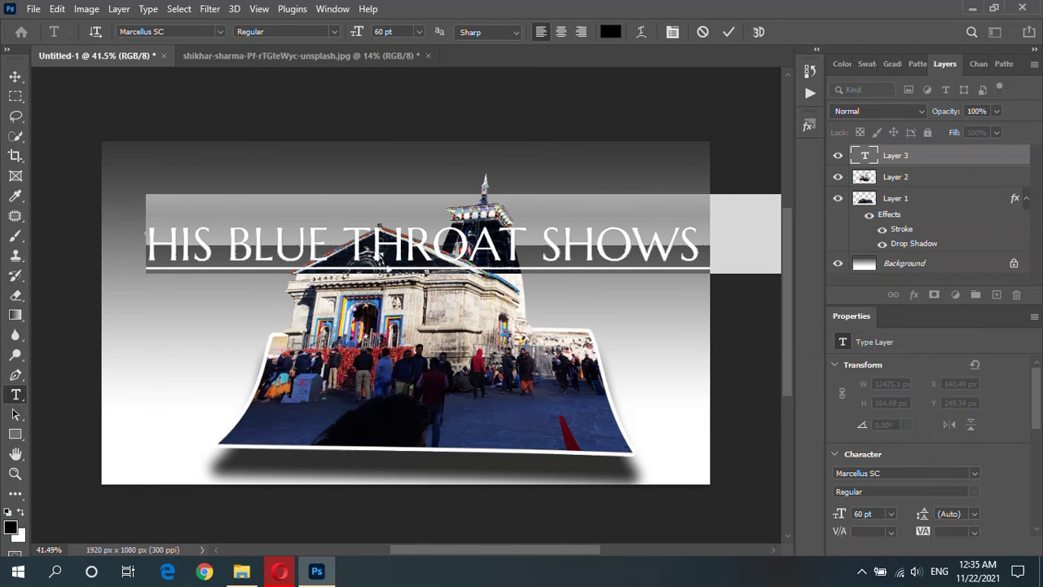
scroll(929, 449, down, 1)
Step: Set the caption font size to 12 pt
click(890, 502)
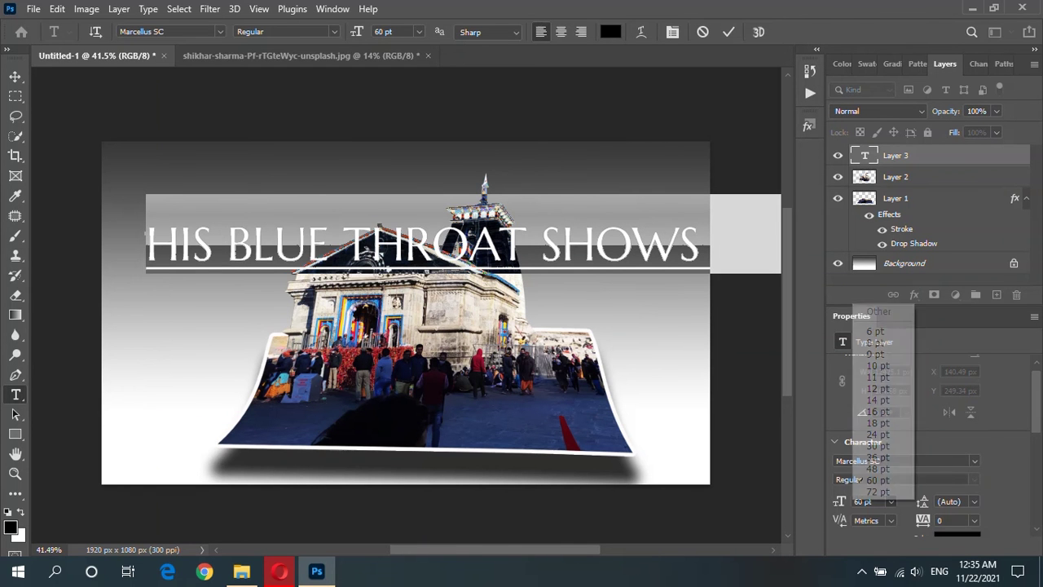
click(880, 397)
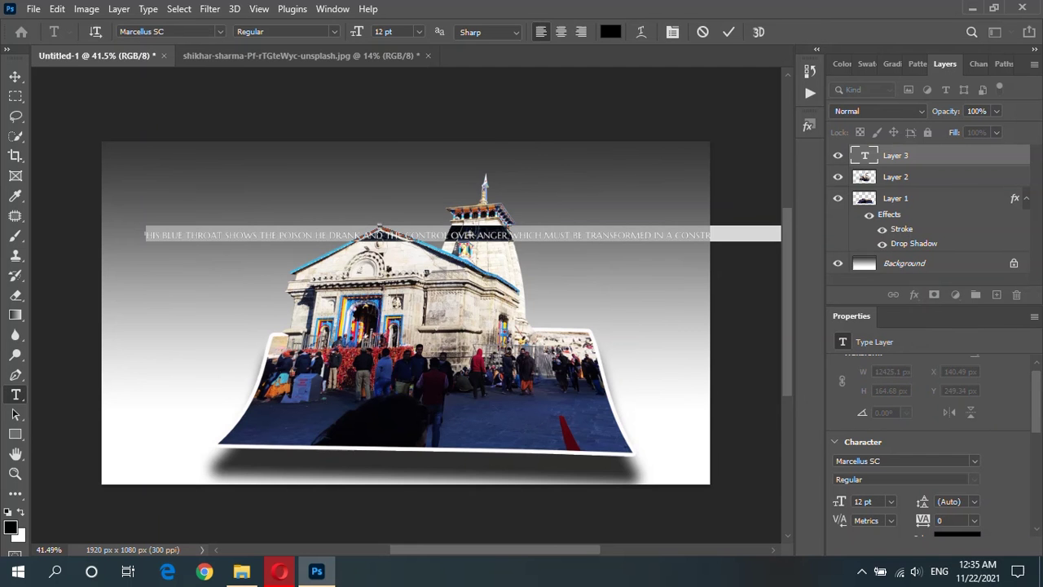
scroll(297, 245, up, 3)
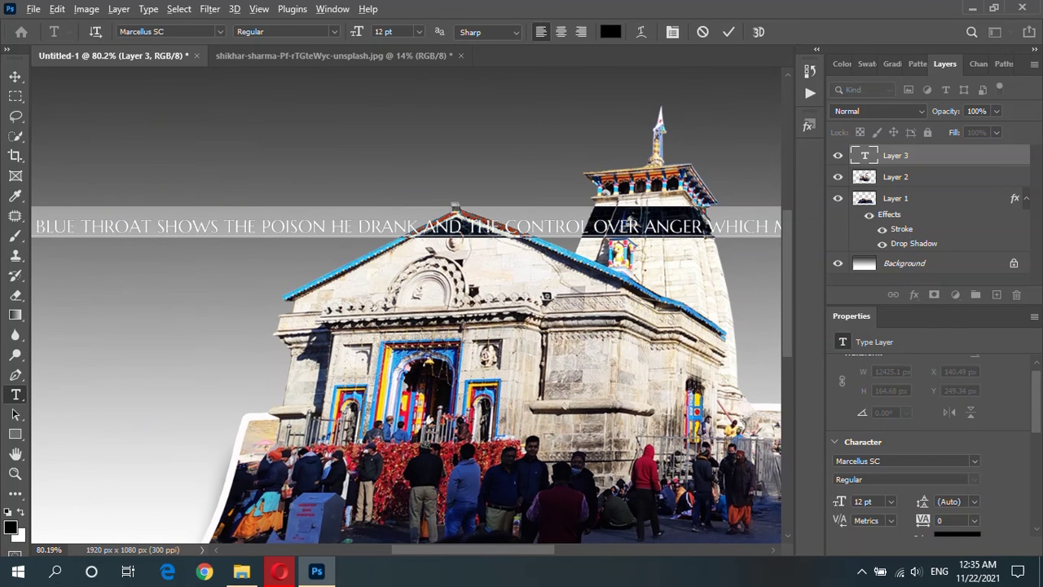
scroll(379, 232, down, 1)
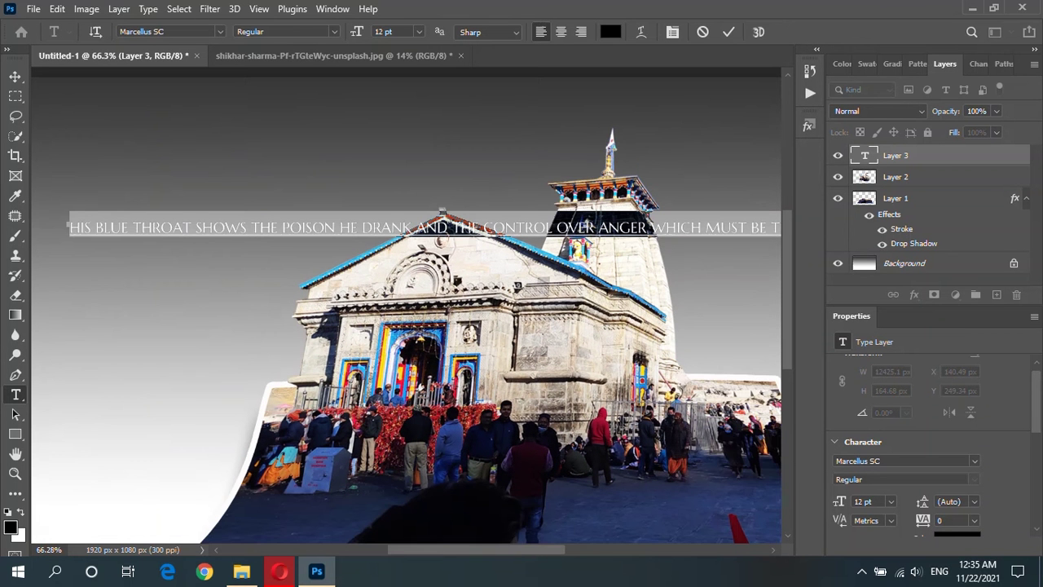
scroll(465, 245, up, 1)
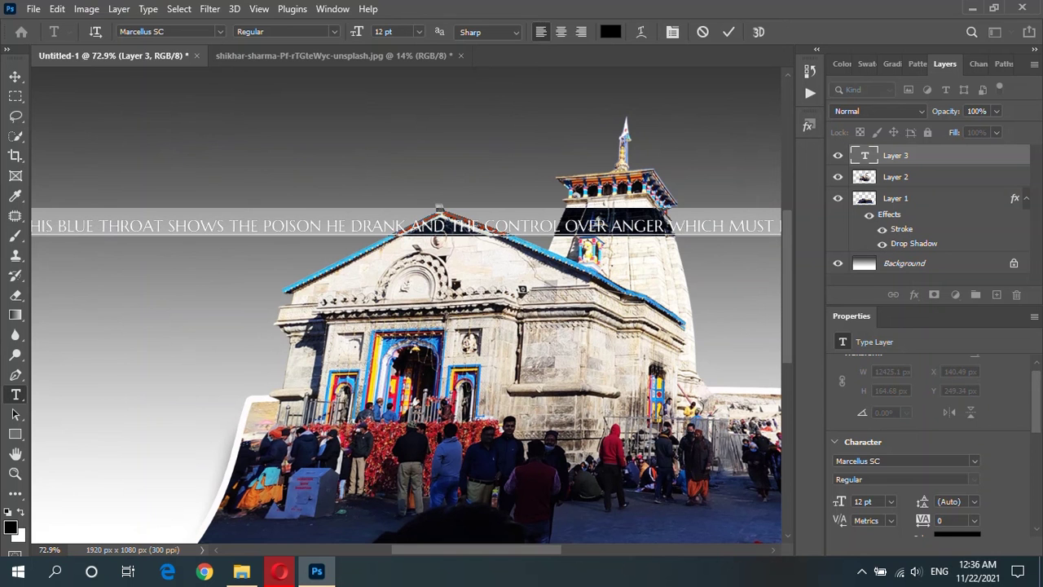
Step: Break the caption into four lines after POISON and before WHICH and CONSTRUCTIVE
click(326, 226)
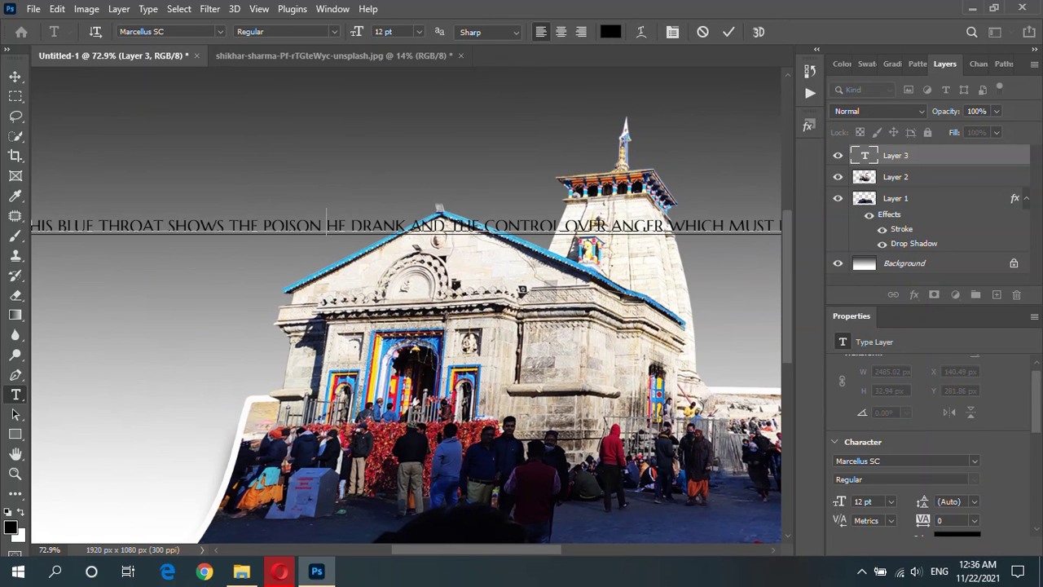
key(Return)
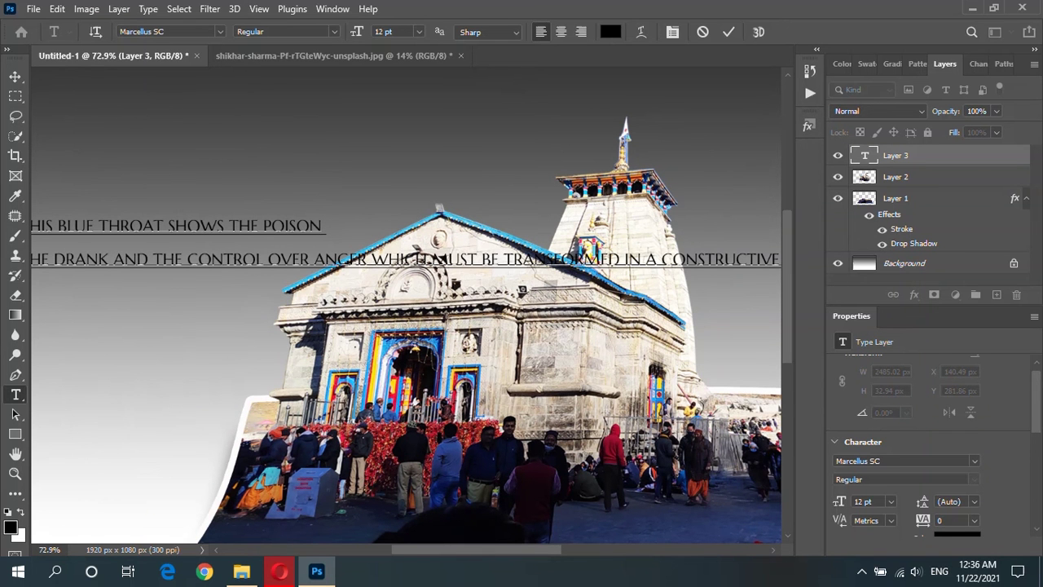
key(Return)
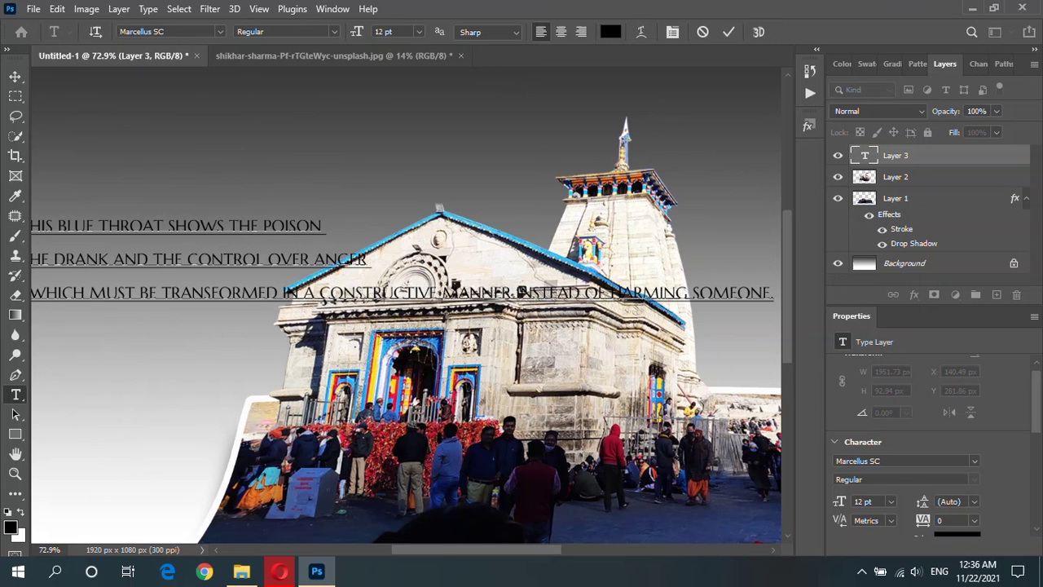
key(Return)
scroll(395, 285, down, 3)
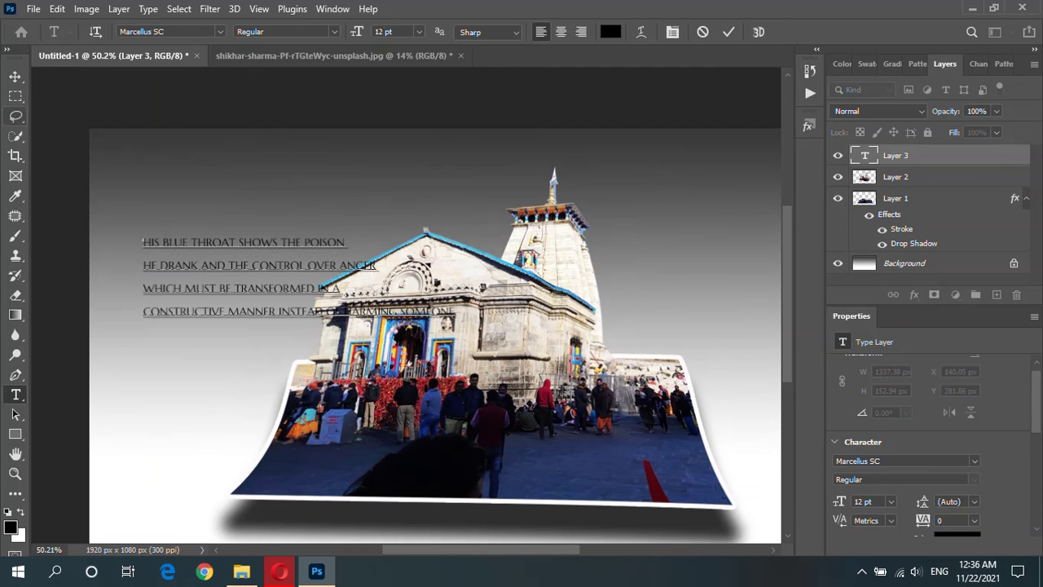
key(ctrl+Return)
key(v)
drag(213, 202, 196, 123)
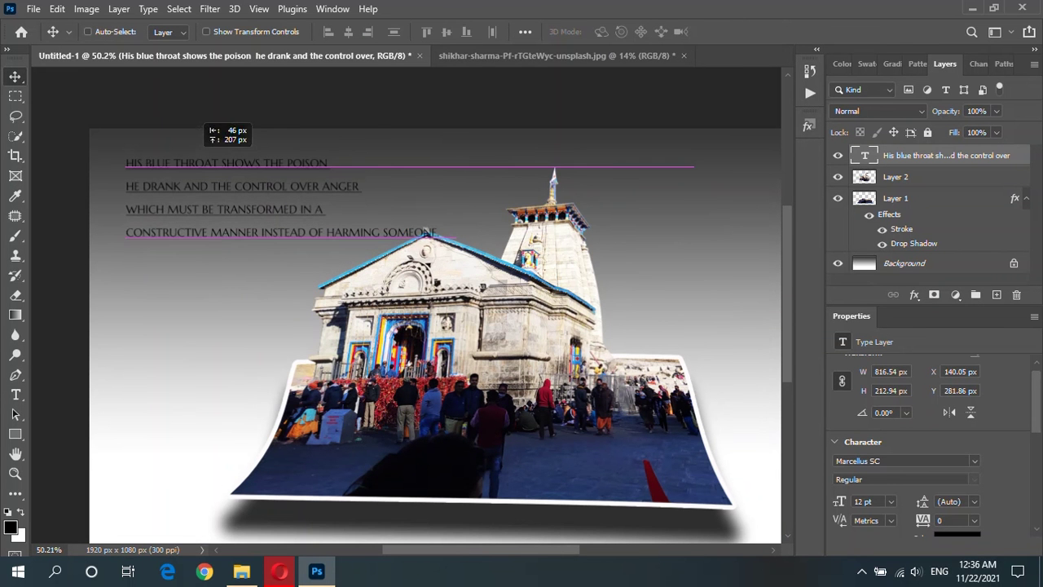
scroll(207, 278, down, 2)
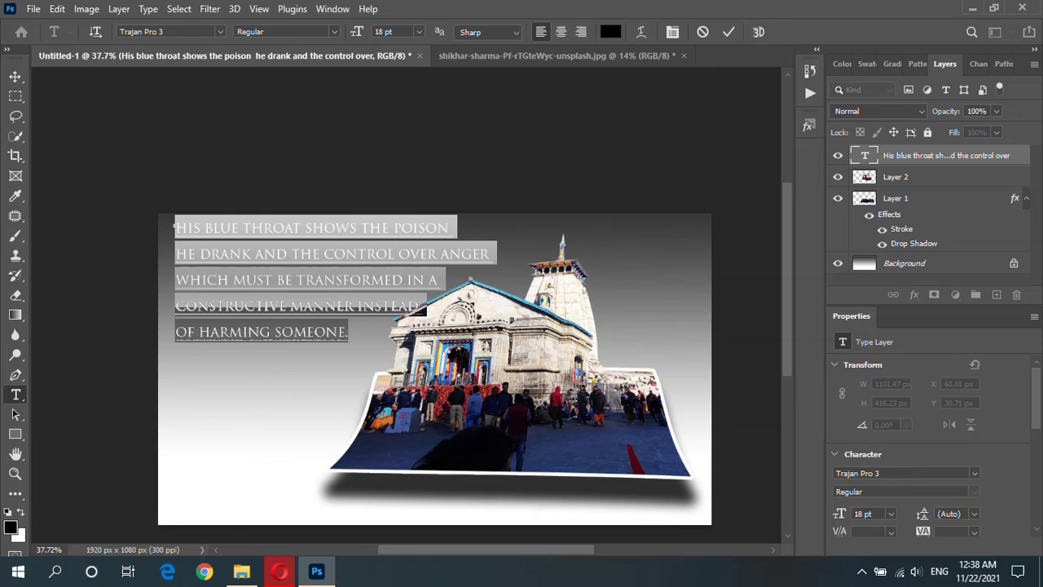
click(891, 513)
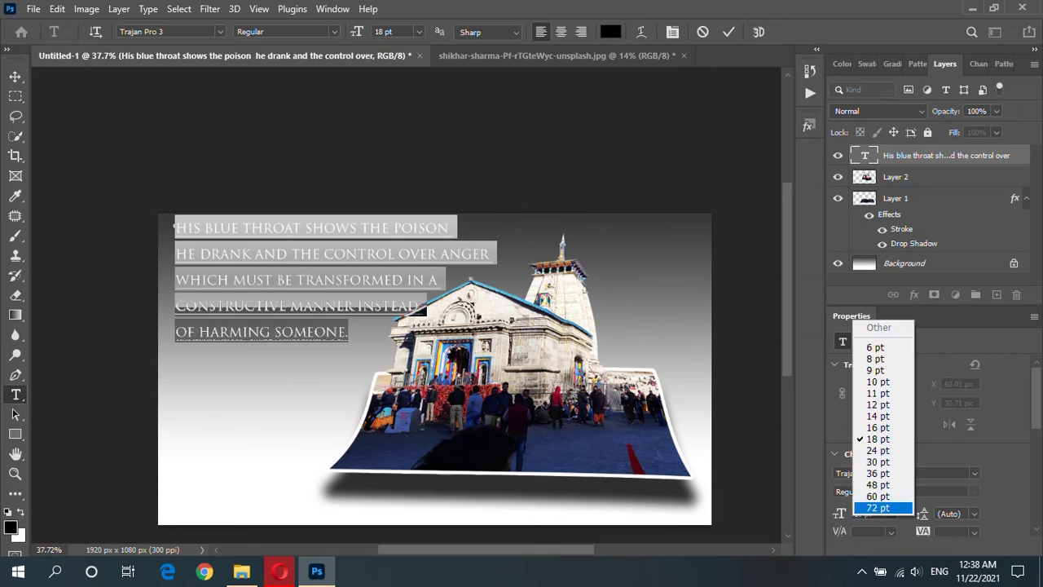
click(876, 427)
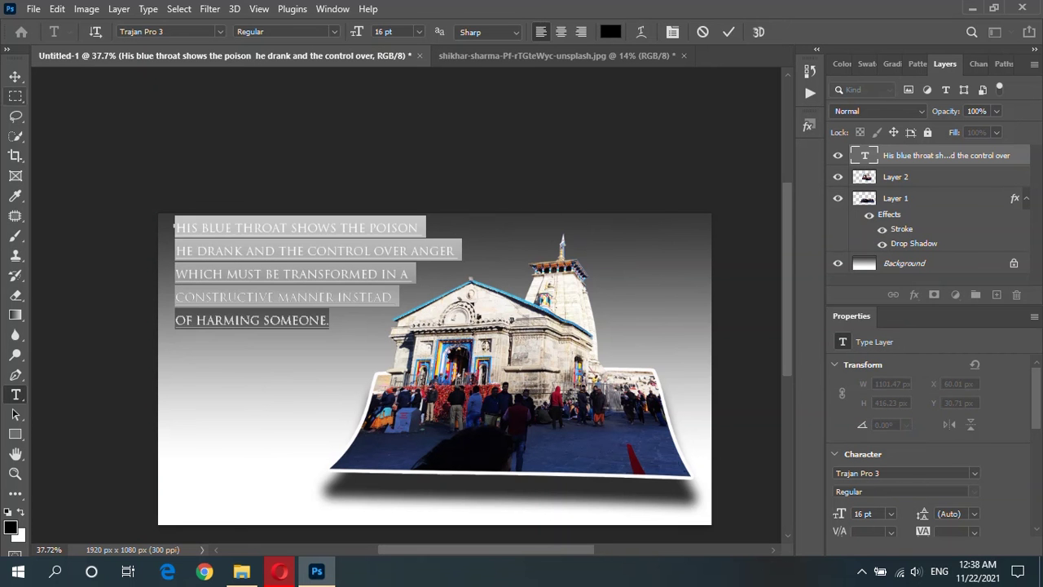
click(15, 76)
key(ctrl+t)
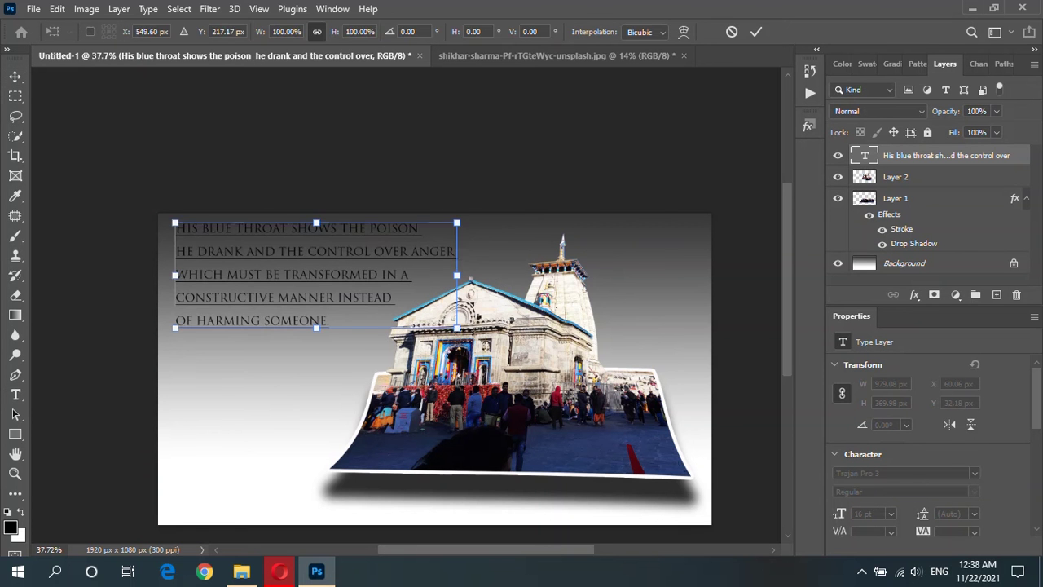
drag(461, 218, 373, 218)
mouse_move(287, 211)
mouse_down()
mouse_move(293, 245)
mouse_move(295, 225)
mouse_move(263, 265)
mouse_up()
key(Return)
scroll(272, 393, up, 1)
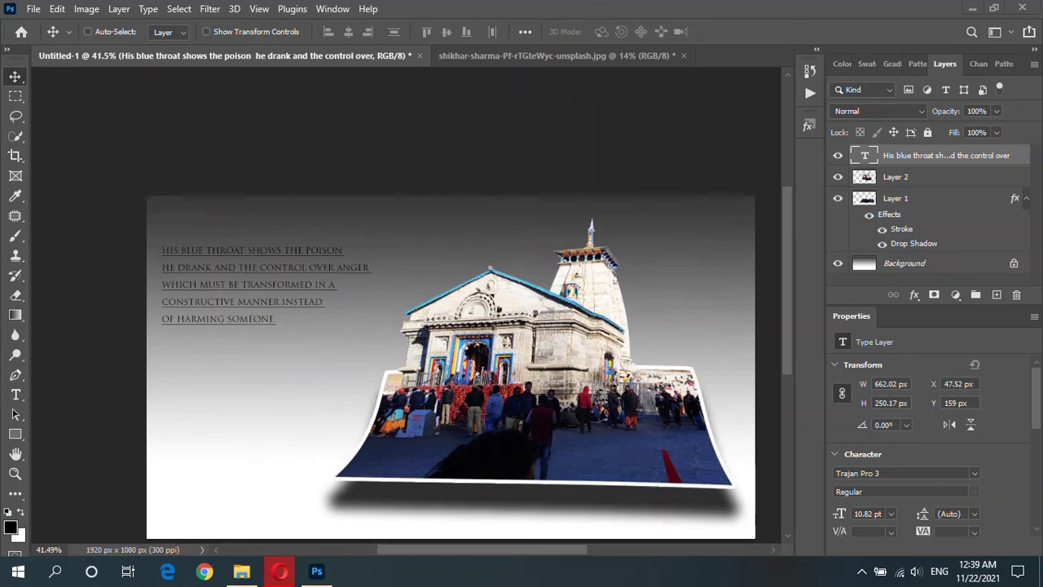
scroll(279, 386, up, 1)
scroll(278, 386, up, 1)
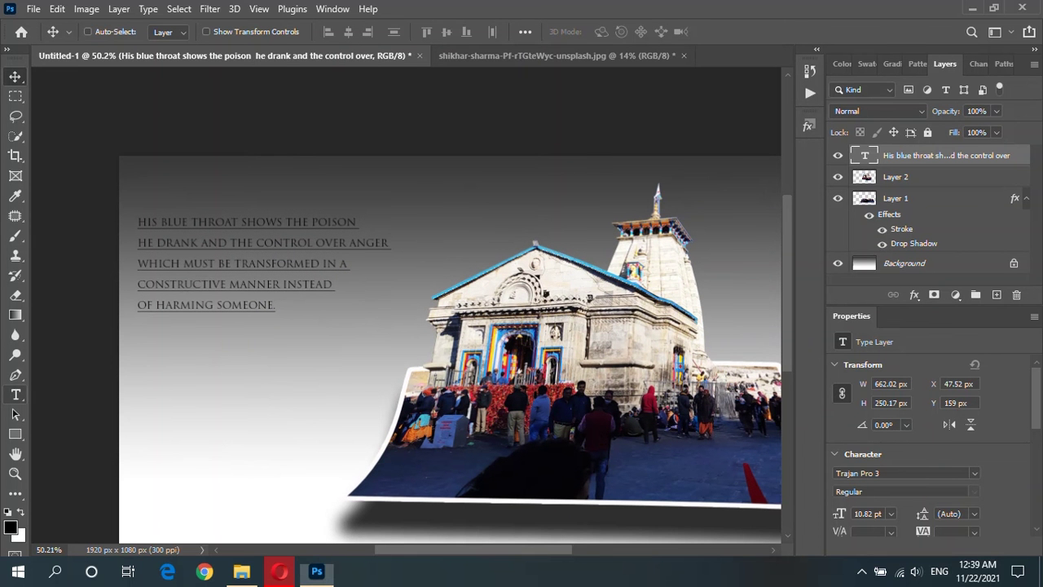
Step: Type KEDARNATH as a new text line above the paragraph and select it
click(15, 394)
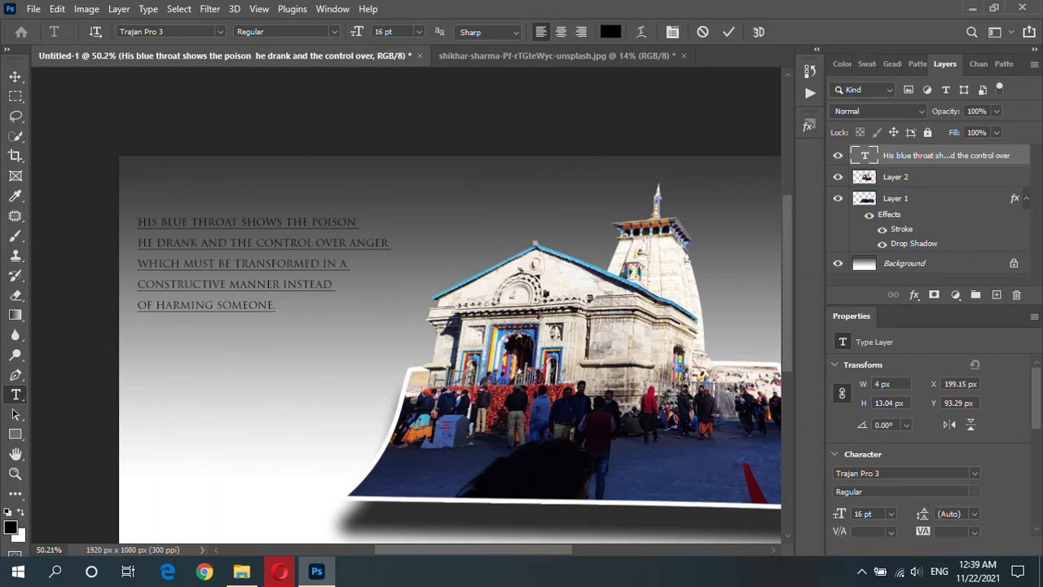
click(195, 202)
text(KEDARNATH)
key(ctrl+a)
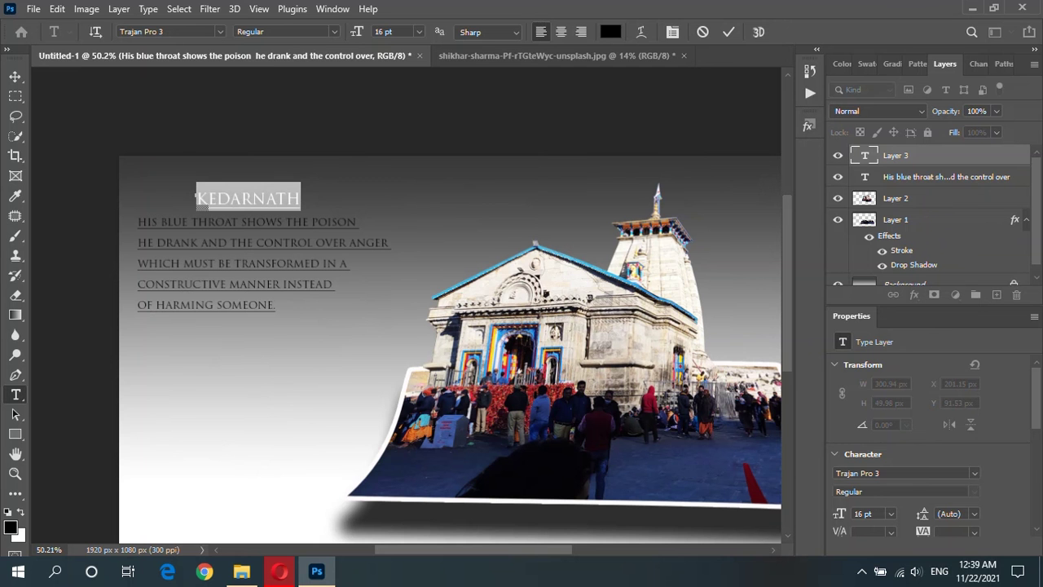
Step: Set the KEDARNATH text in the Cinzel font and commit it
click(975, 473)
scroll(888, 245, up, 10)
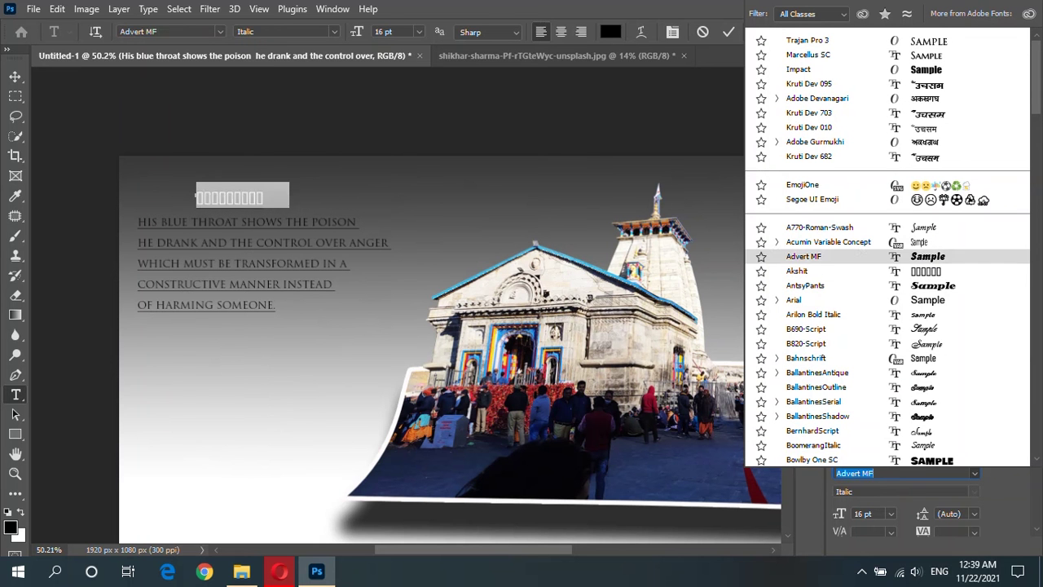
scroll(815, 292, down, 3)
scroll(815, 285, down, 3)
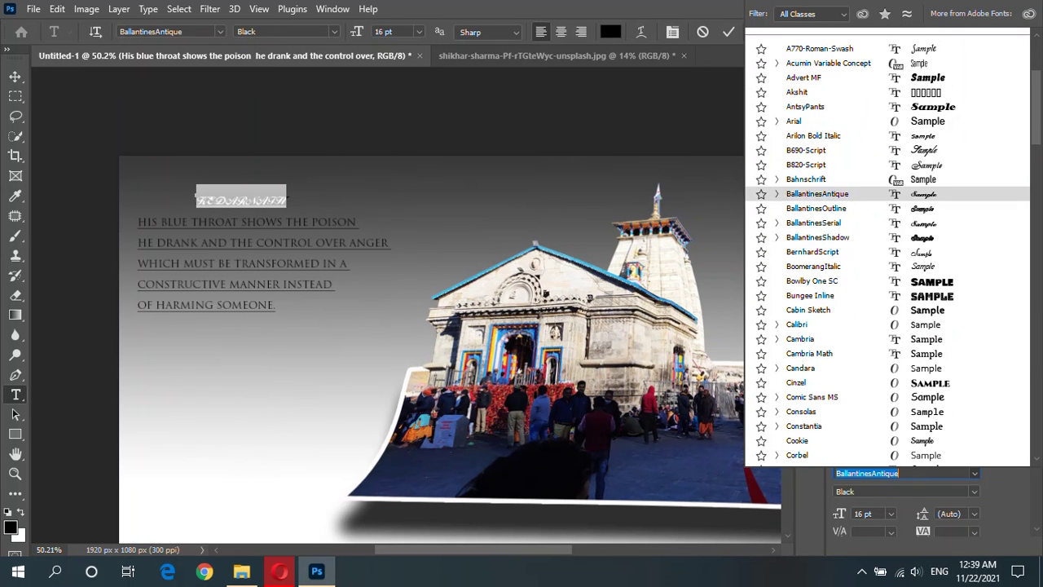
scroll(814, 277, down, 3)
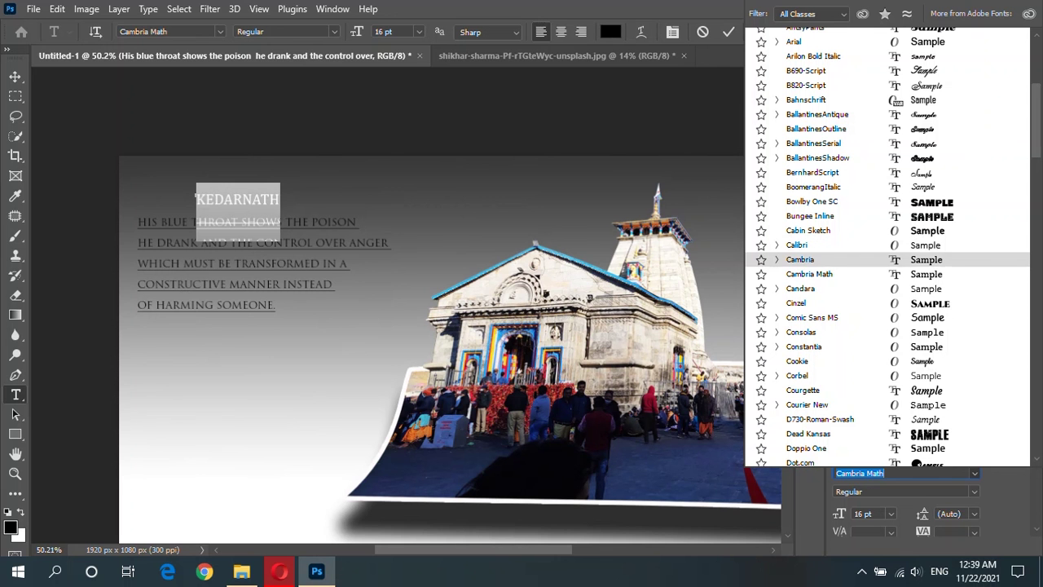
key(Down)
key(Down)
key(Down)
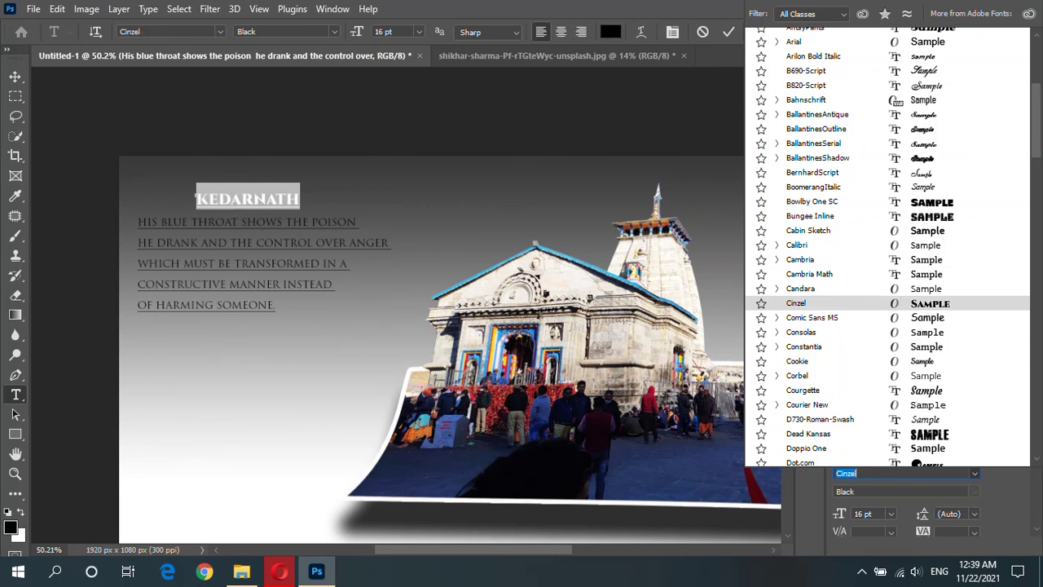
key(Return)
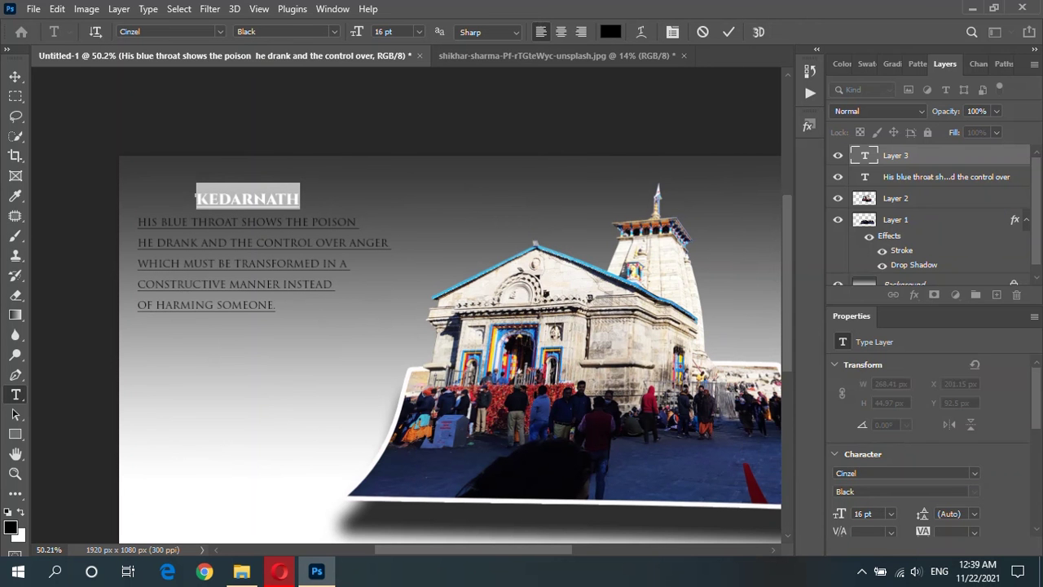
scroll(929, 440, down, 1)
scroll(448, 326, down, 3)
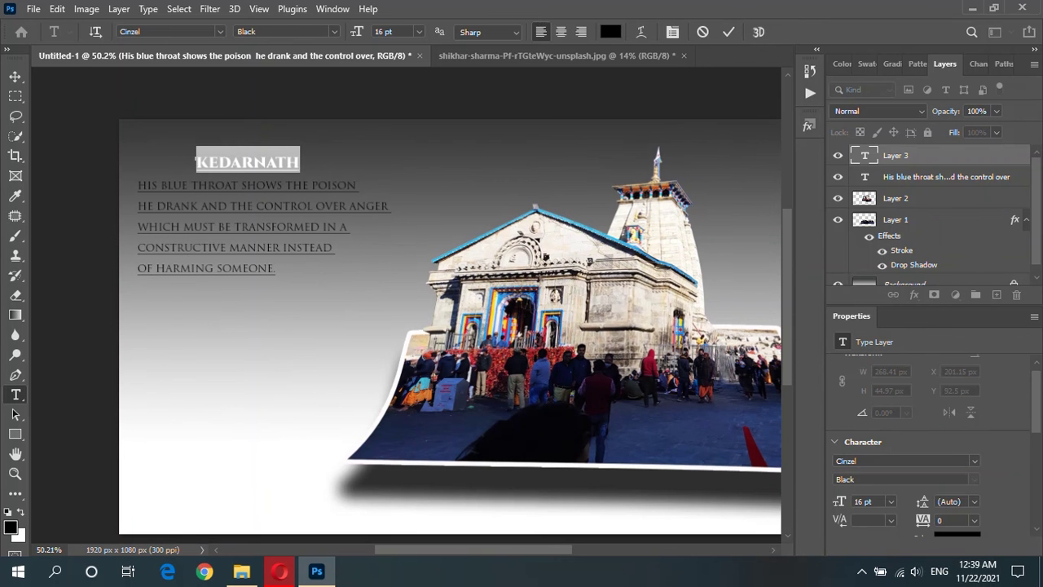
scroll(934, 446, up, 1)
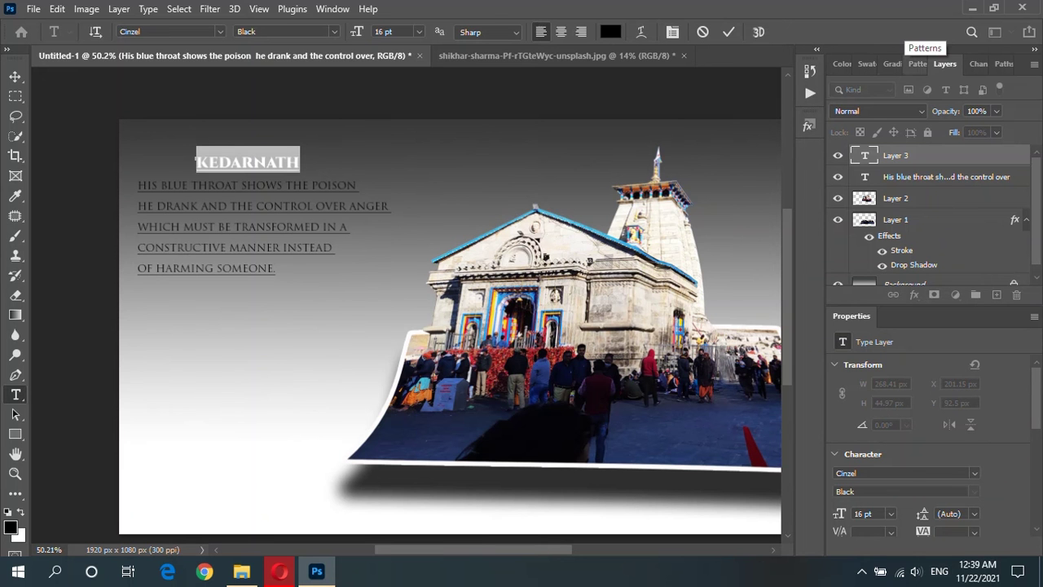
click(16, 77)
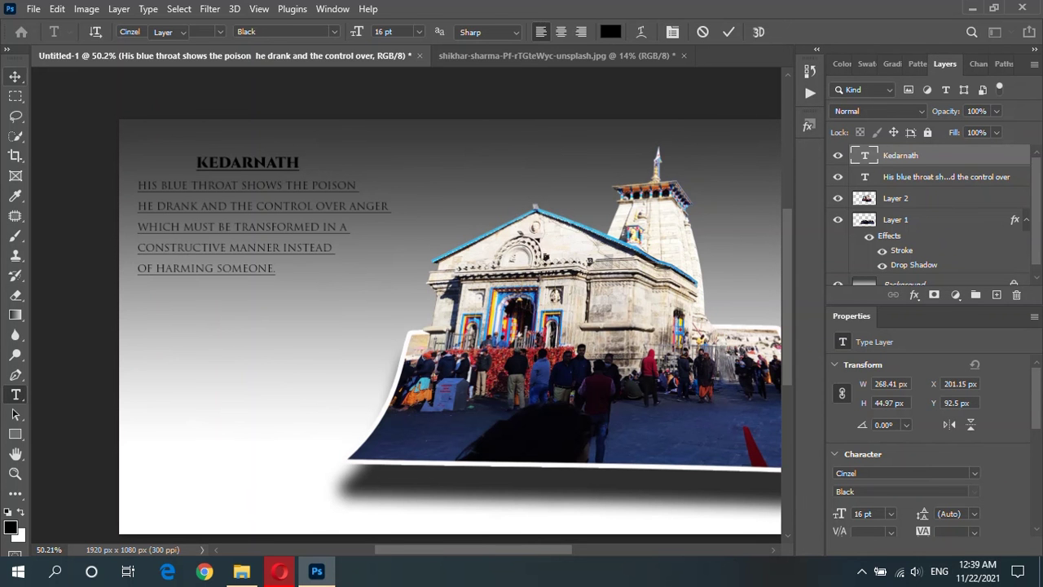
Step: Nudge the KEDARNATH heading slightly left and enlarge it to 18 pt
drag(248, 162, 230, 162)
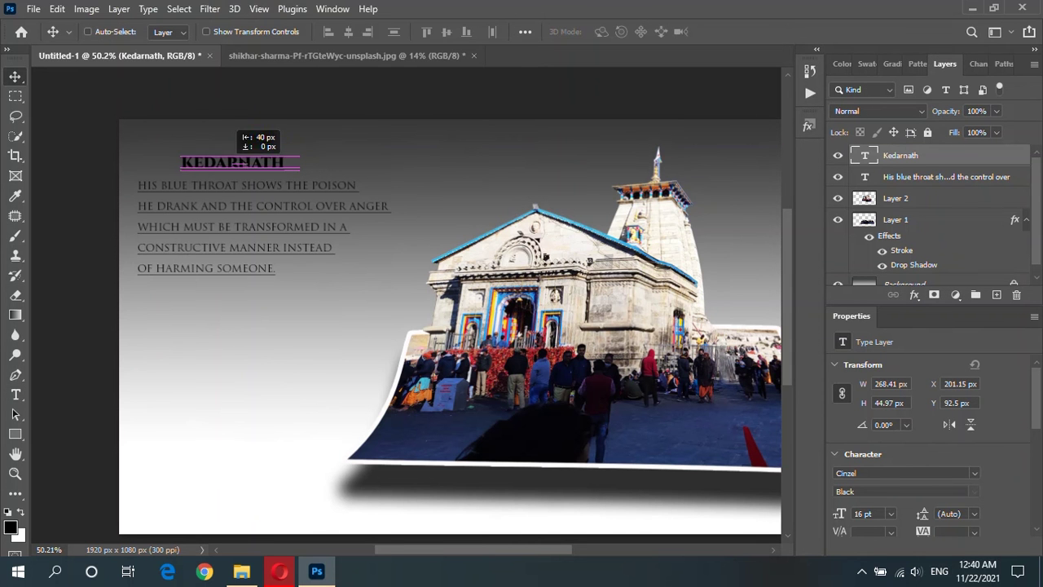
double_click(231, 162)
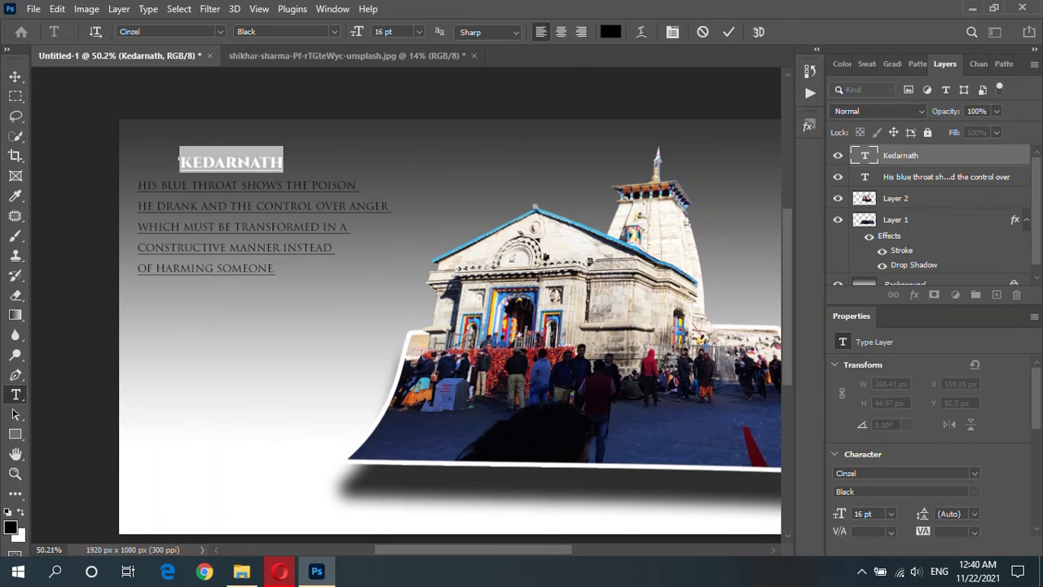
click(891, 513)
click(876, 433)
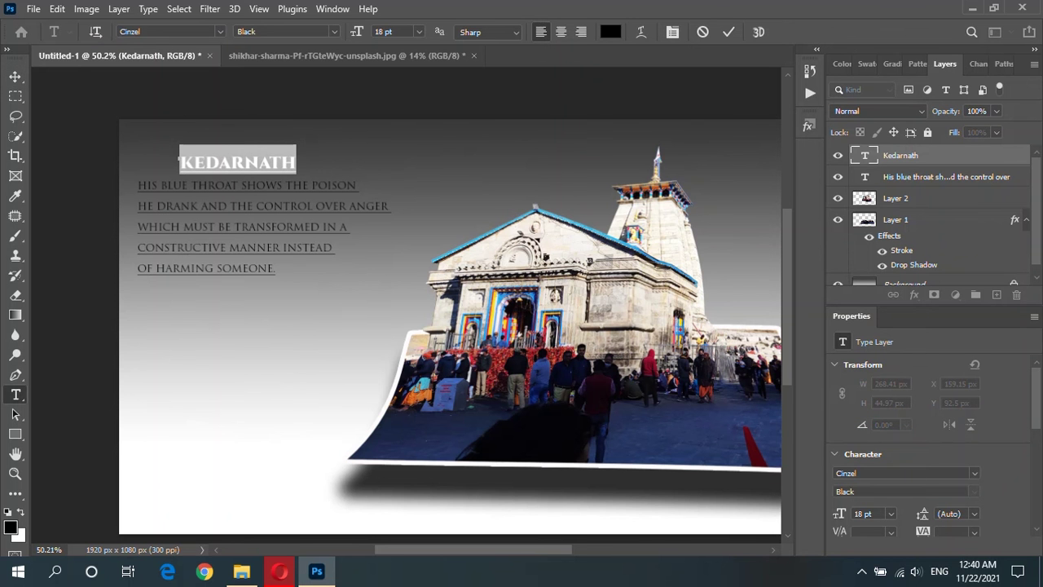
click(16, 75)
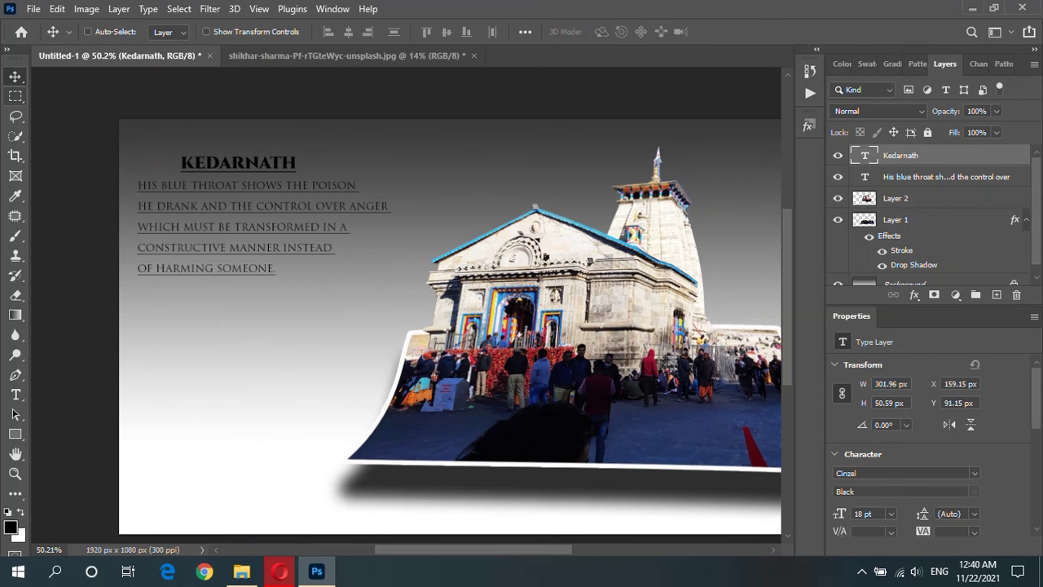
Step: Recolour the KEDARNATH heading white (ffffff)
drag(448, 326, 379, 309)
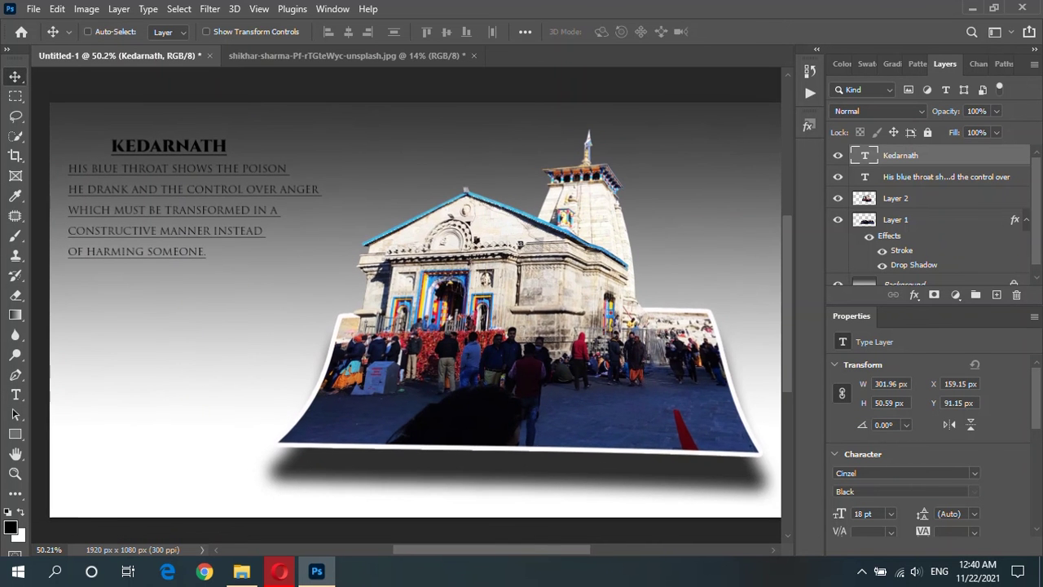
scroll(410, 296, down, 1)
scroll(196, 136, up, 1)
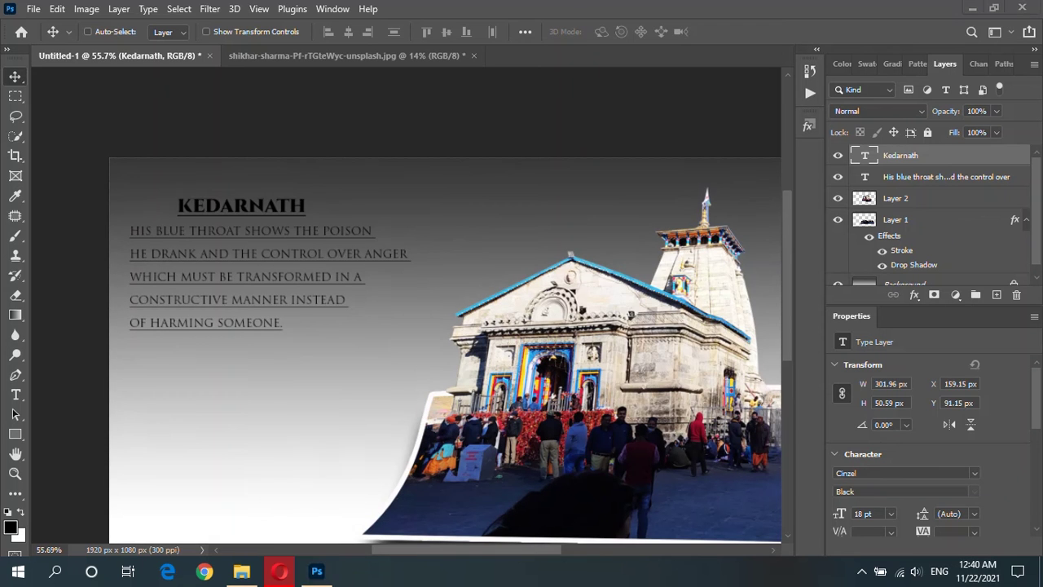
double_click(865, 155)
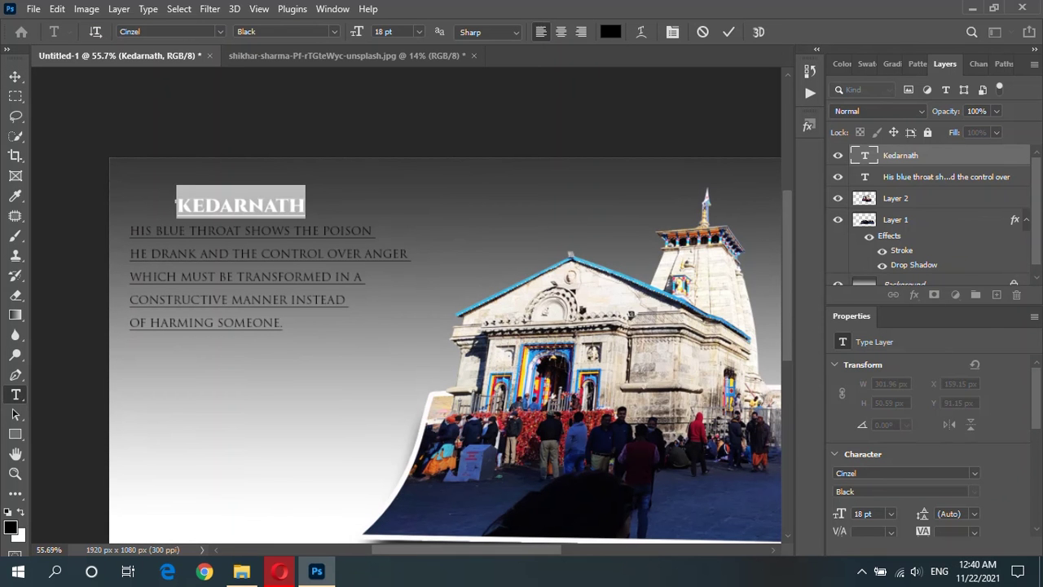
click(610, 31)
text(ffffff)
key(Return)
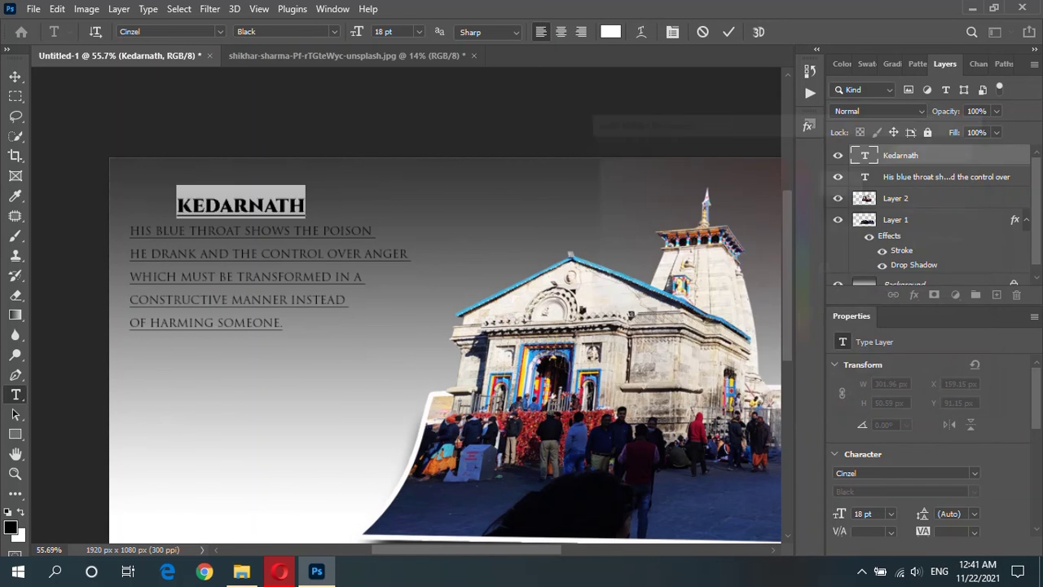
key(ctrl+Return)
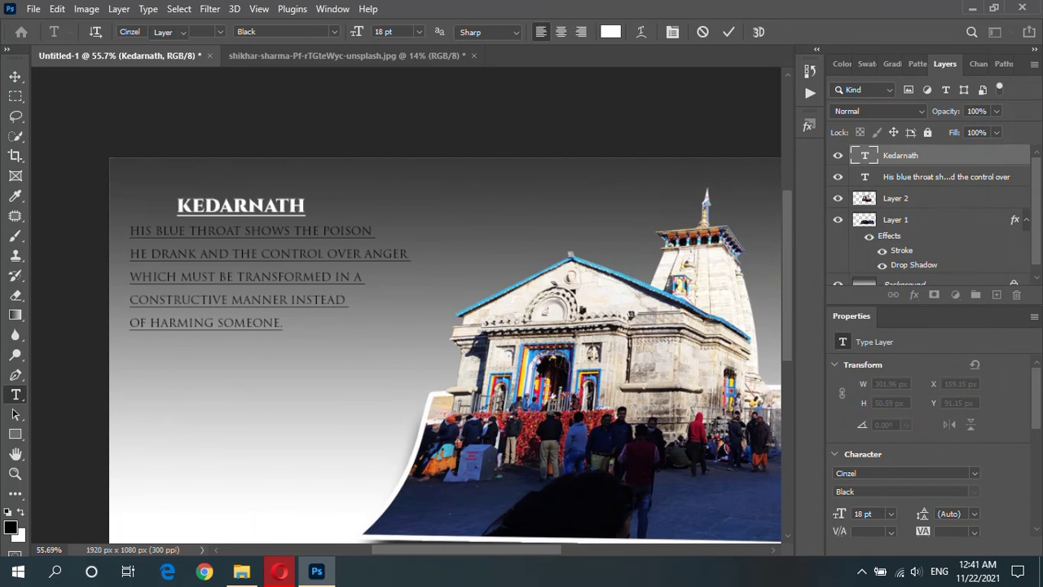
Step: Recolour the caption paragraph white (ffffff), then zoom out to view the whole composition
double_click(865, 176)
click(611, 31)
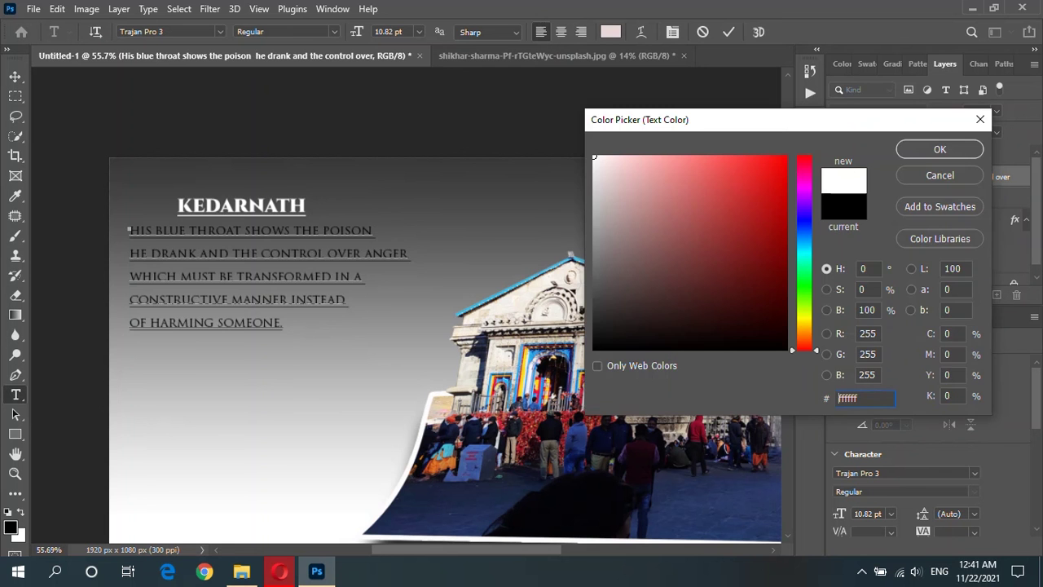
text(ffffff)
key(Return)
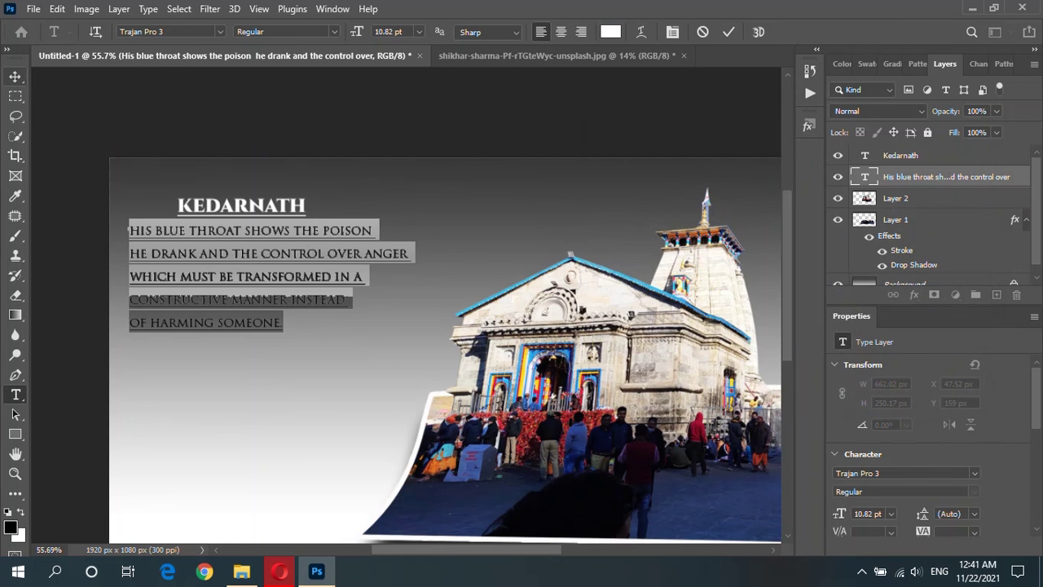
key(ctrl+Return)
key(v)
scroll(403, 343, down, 2)
scroll(403, 343, down, 1)
scroll(261, 318, up, 1)
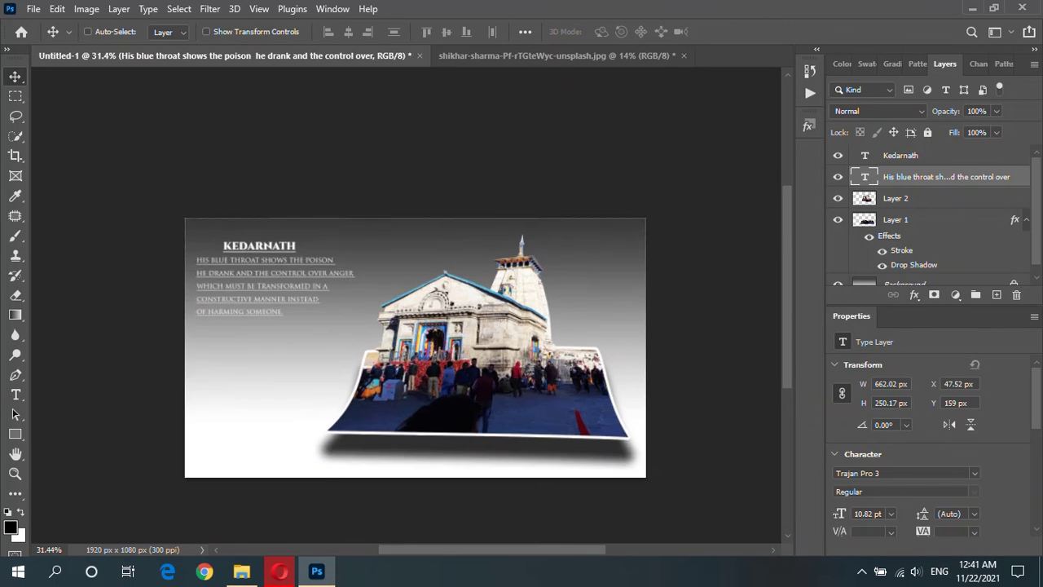
scroll(261, 318, up, 1)
scroll(261, 318, up, 1)
scroll(260, 318, down, 1)
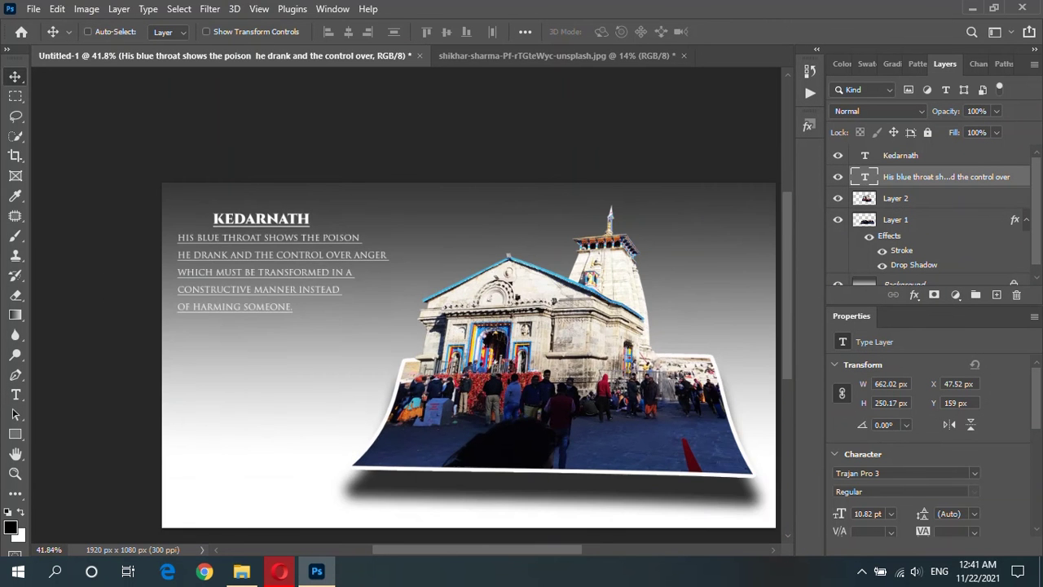
scroll(319, 248, down, 1)
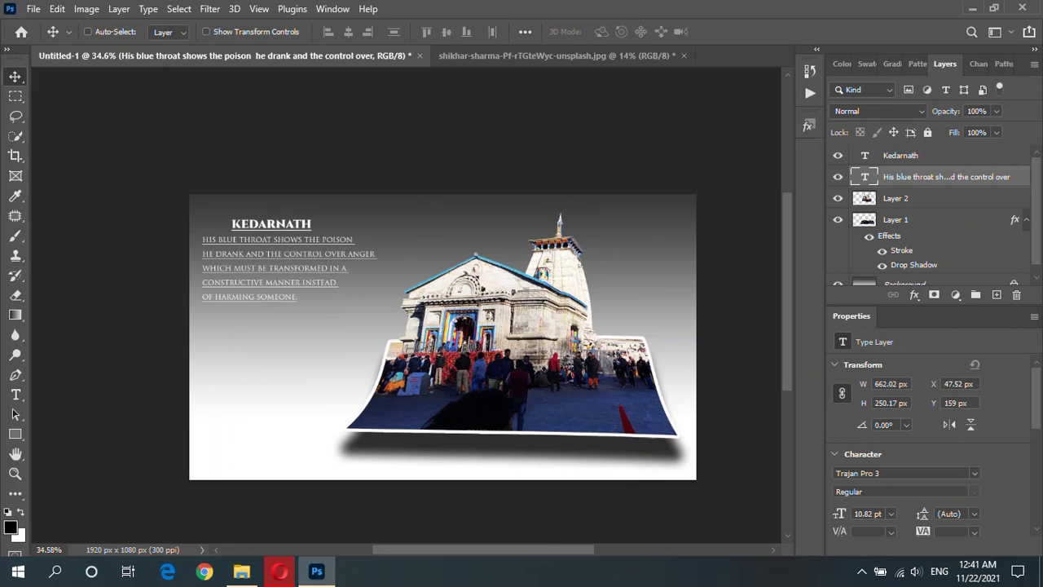